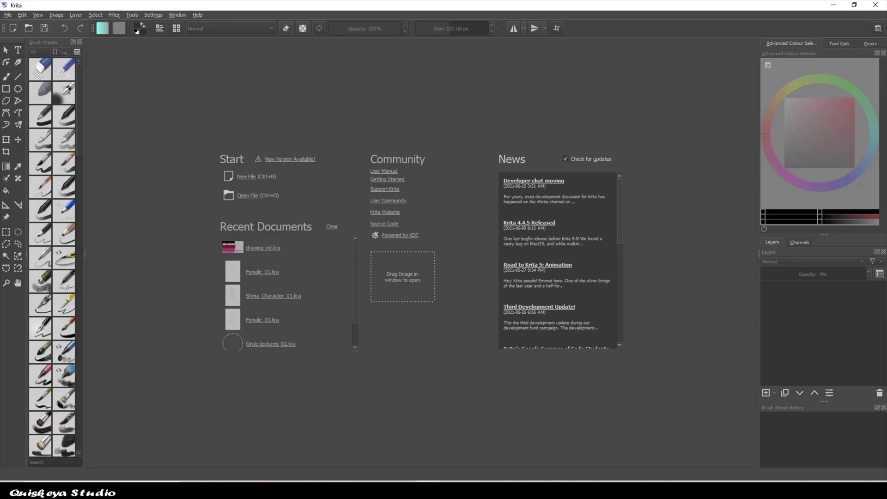
Step: Create a new custom document from the Texture 2048x2048 preset at 100 ppi
key("ctrl+n")
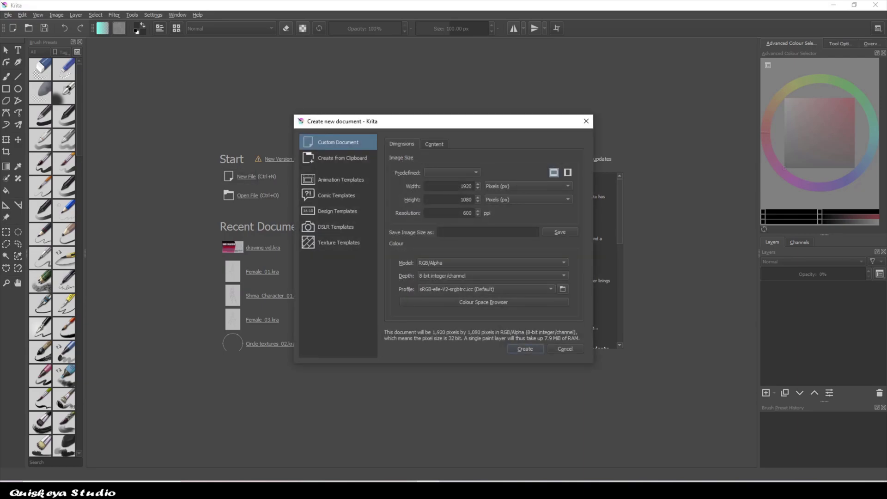
key("Return")
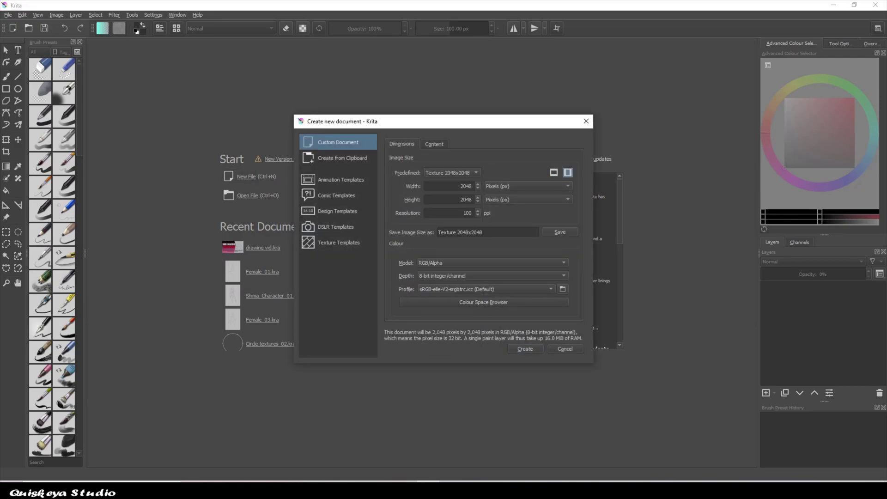
key("Return")
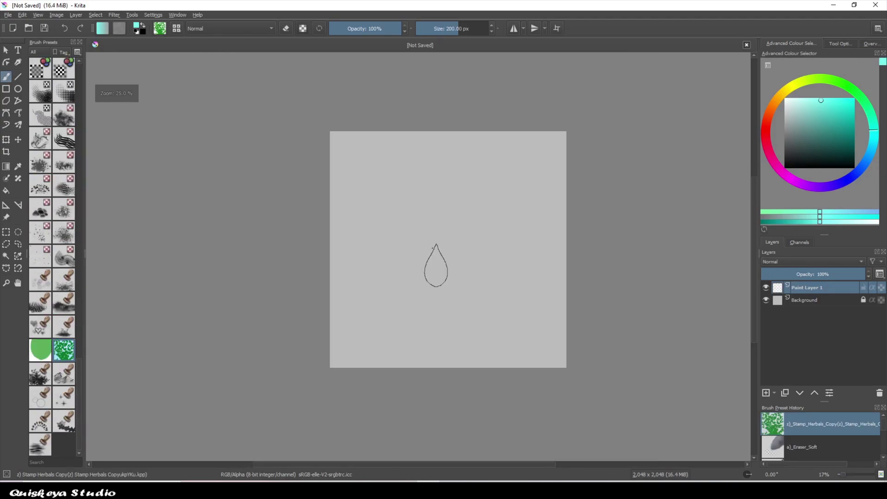
Step: Stamp one large green teardrop leaf at the canvas centre with the Stamp Herbals Copy brush at 722.78 px
middle_click_drag(436, 266, 431, 279)
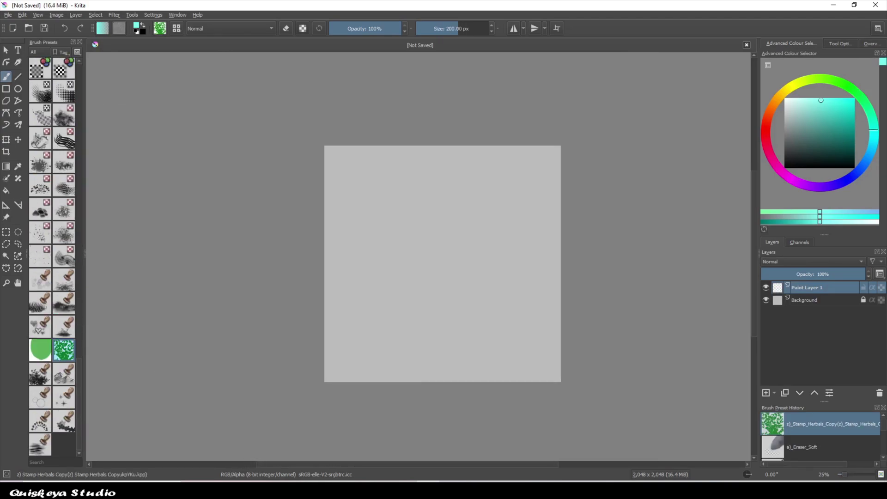
left_click(488, 29)
left_click(481, 28)
left_click(431, 202)
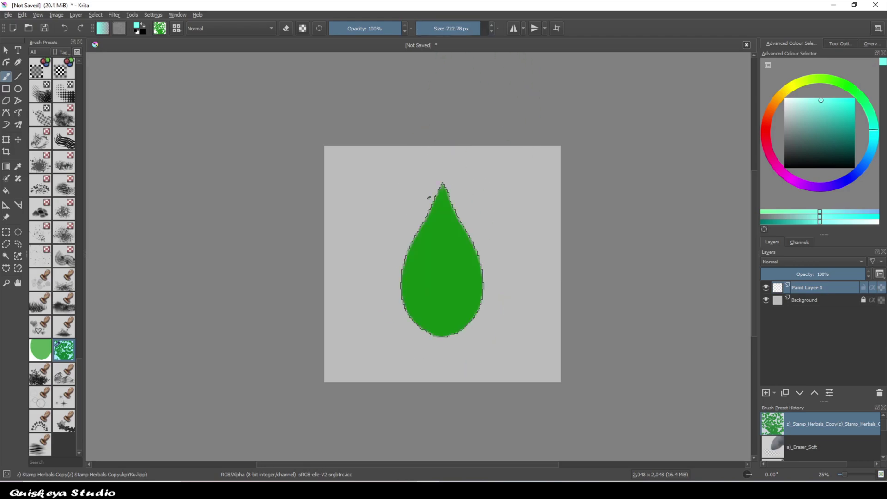
scroll(481, 163, "up", 3, "ctrl")
scroll(402, 245, "down", 4, "ctrl")
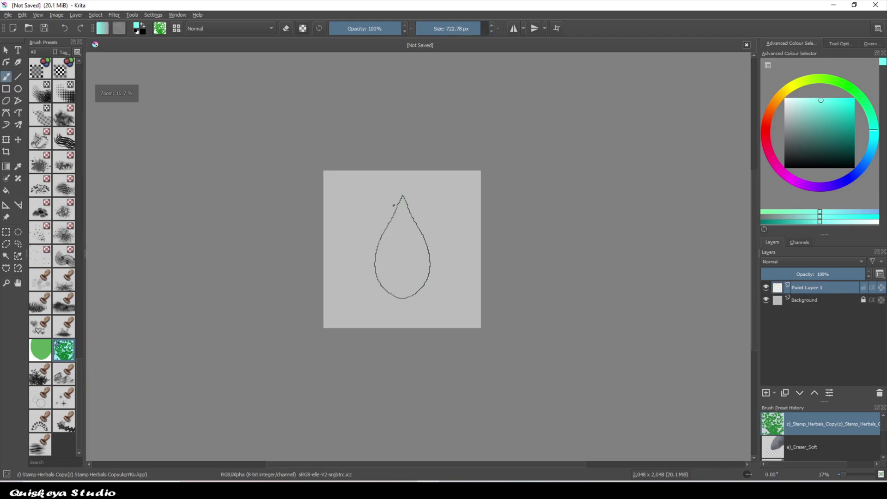
scroll(409, 205, "up", 3, "ctrl")
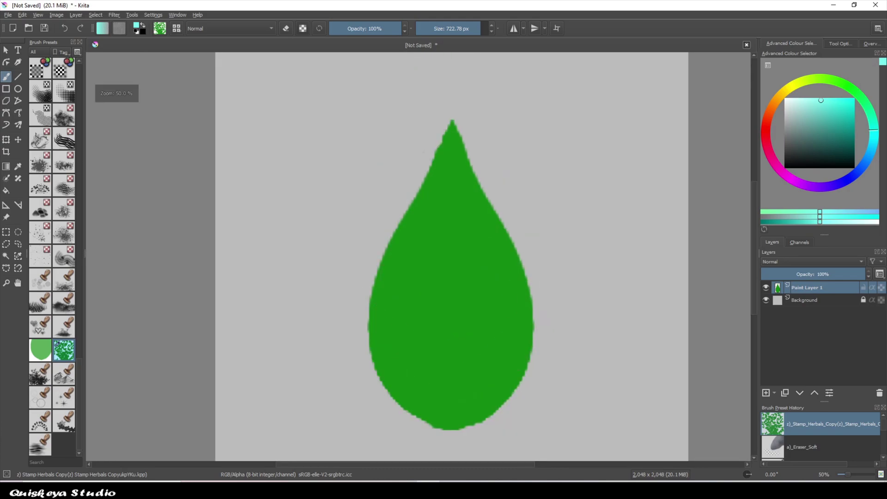
scroll(52, 257, "up", 10)
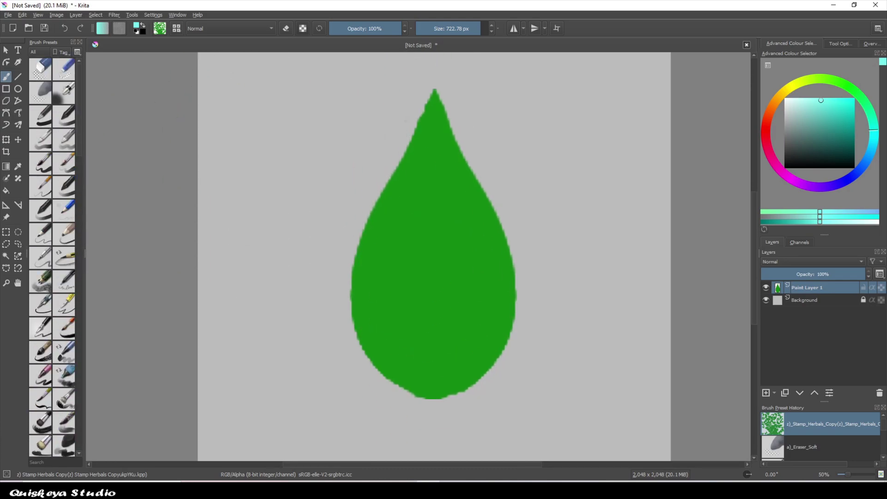
Step: Transform the leaf: set its X position to 1024 px and scale it up proportionally to nearly fill the canvas height
key("ctrl+t")
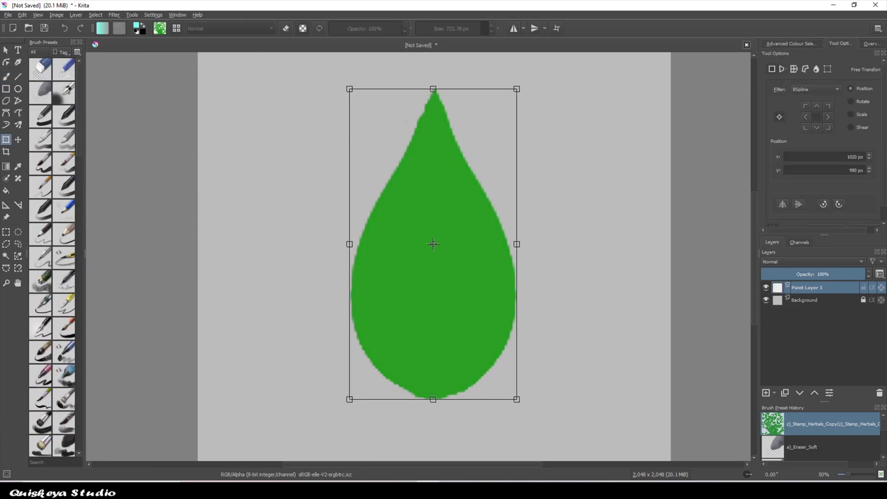
scroll(433, 244, "down", 1, "ctrl")
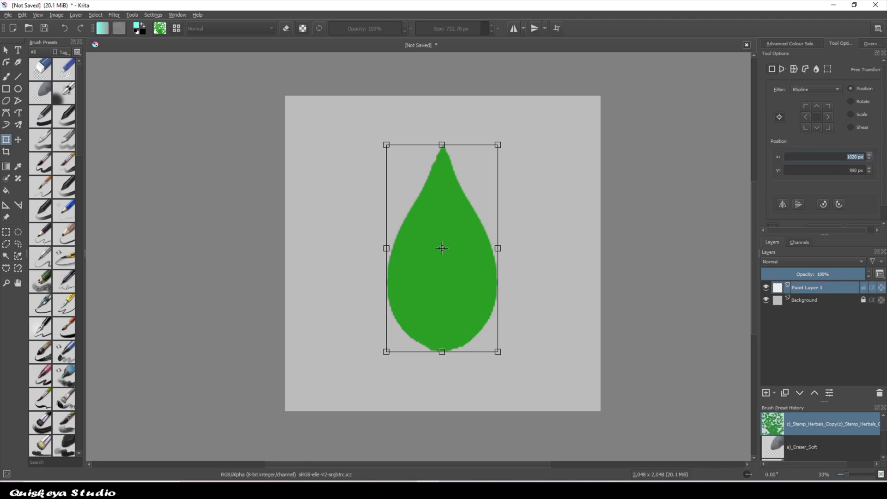
type("1024")
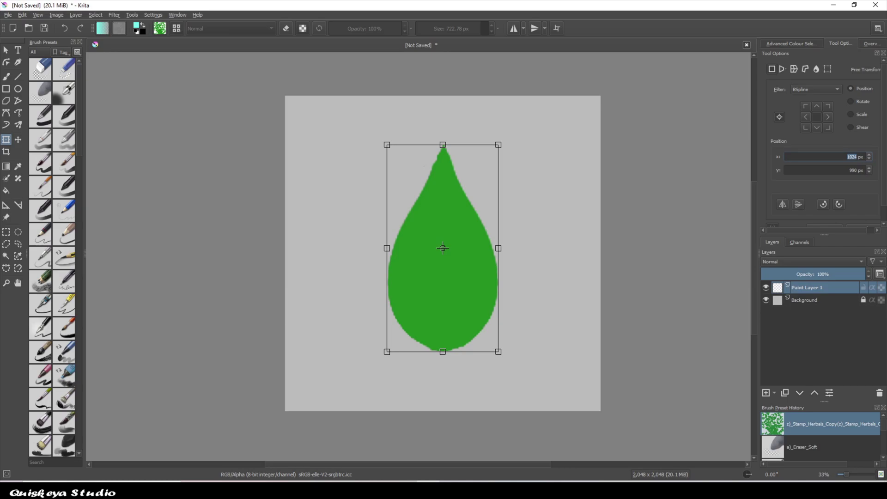
left_click_drag(498, 144, 519, 107, "alt+shift")
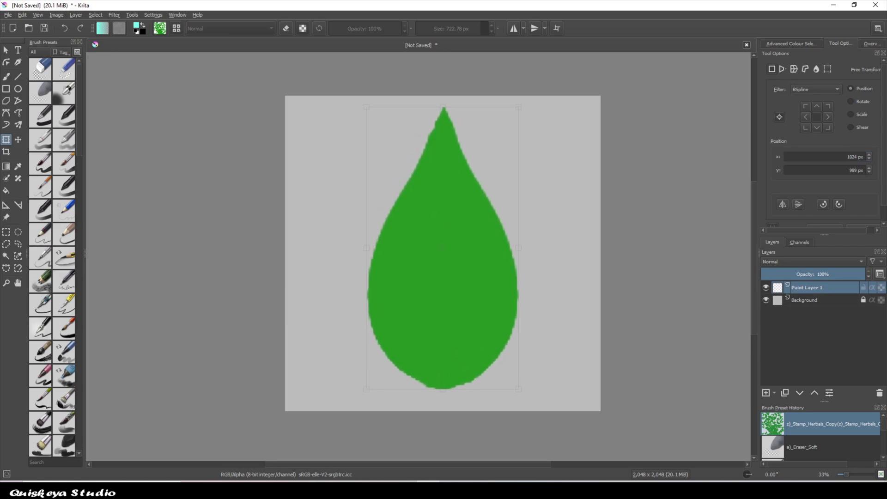
Step: Smooth the leaf's tip with the Basic-3 Flow brush, using horizontal mirroring and green sampled from the leaf
left_click(6, 77)
scroll(408, 288, "up", 1)
middle_click_drag(408, 274, 391, 297)
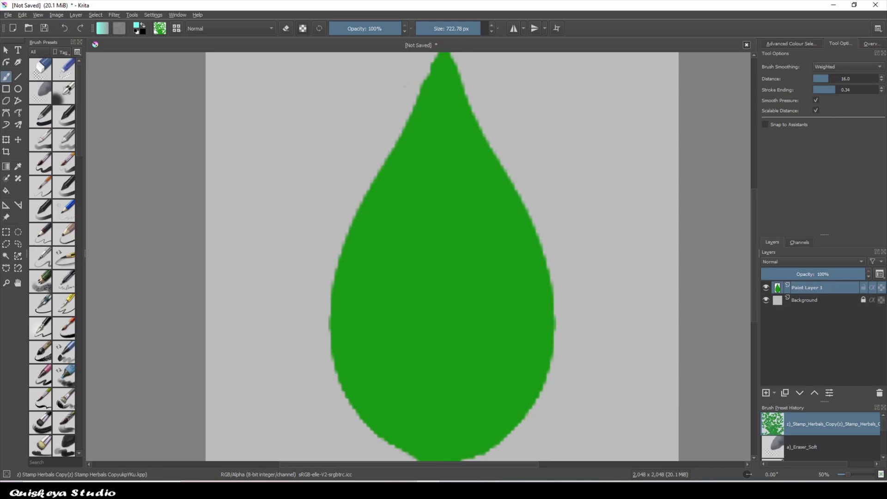
left_click(41, 139)
left_click(513, 28)
middle_click_drag(463, 116, 453, 200)
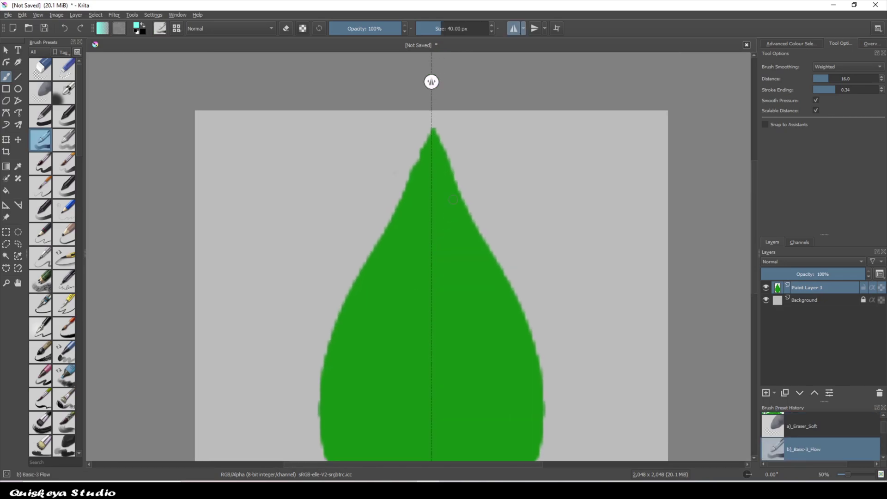
left_click_drag(436, 132, 491, 254)
key("ctrl+z")
left_click(446, 238, "ctrl")
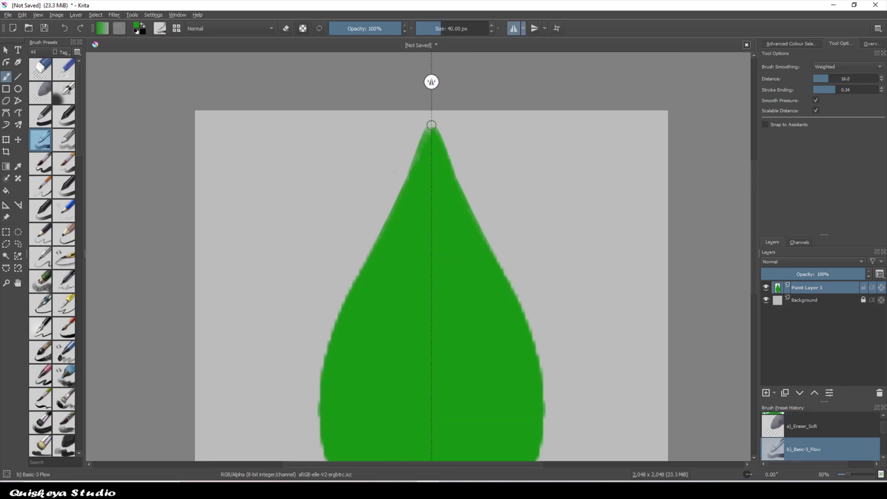
Step: Smooth the leaf's sides and rounded base with mirrored green strokes, and add a short stem below it
middle_click_drag(401, 214, 401, 94)
left_click_drag(481, 119, 545, 307)
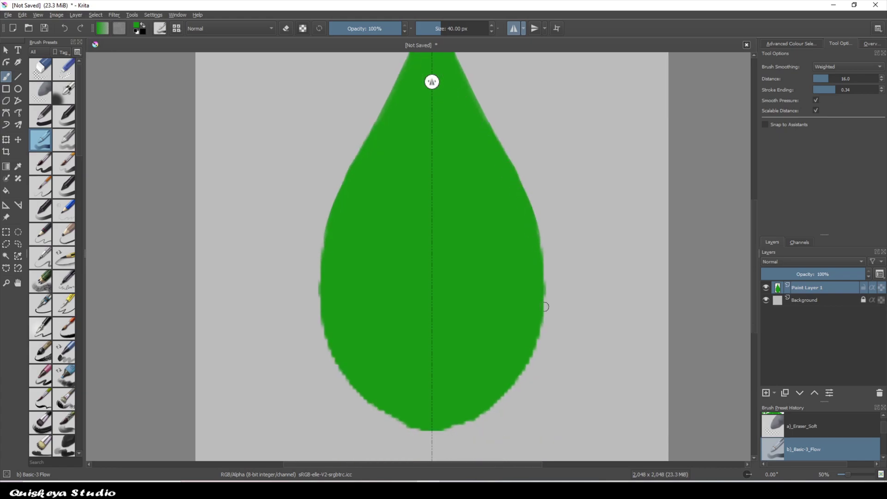
mouse_move(533, 235)
left_mouse_down()
mouse_move(546, 310)
mouse_move(483, 414)
left_mouse_up()
middle_click_drag(482, 413, 476, 365)
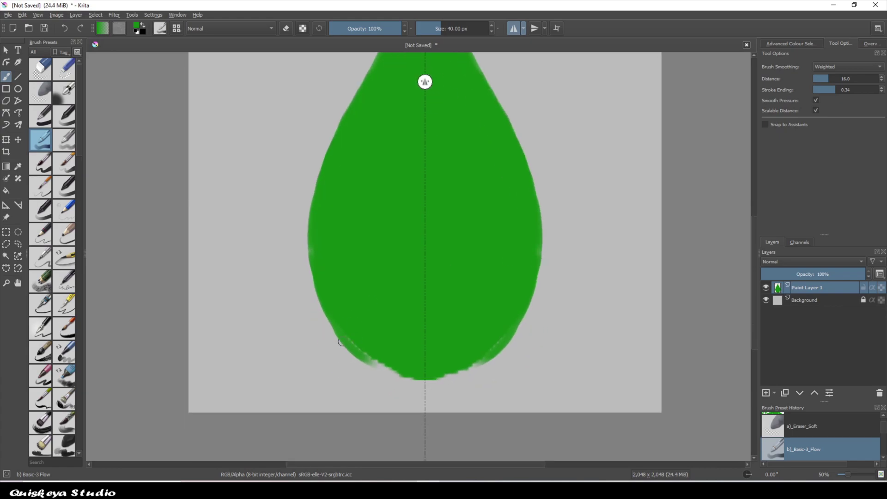
left_click_drag(482, 362, 421, 378)
middle_click_drag(314, 250, 312, 398)
middle_click_drag(389, 406, 401, 202)
mouse_move(435, 337)
left_mouse_down()
mouse_move(434, 328)
mouse_move(435, 345)
left_mouse_up()
middle_click_drag(462, 231, 465, 377)
Step: Paint a thin midrib down the leaf's centre line in a darker green with the brush at 22.91 px
left_click(791, 44)
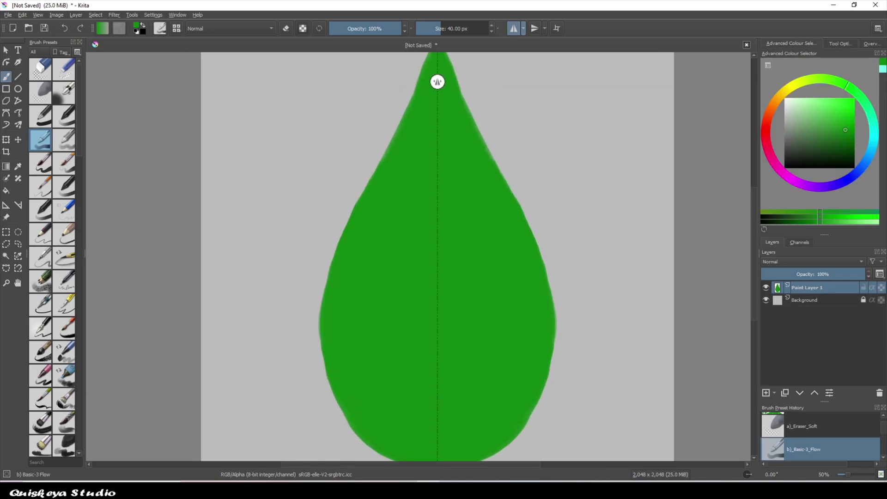
left_click(844, 144)
middle_click_drag(507, 74, 504, 57)
mouse_move(434, 375)
left_mouse_down()
mouse_move(434, 313)
mouse_move(449, 302)
left_mouse_up()
key("ctrl+z")
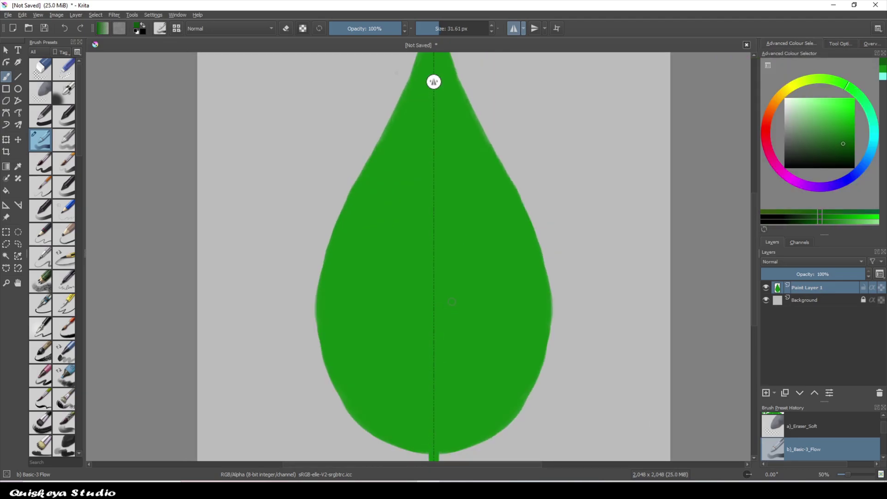
scroll(433, 92, "up", 5)
scroll(430, 71, "down", 1)
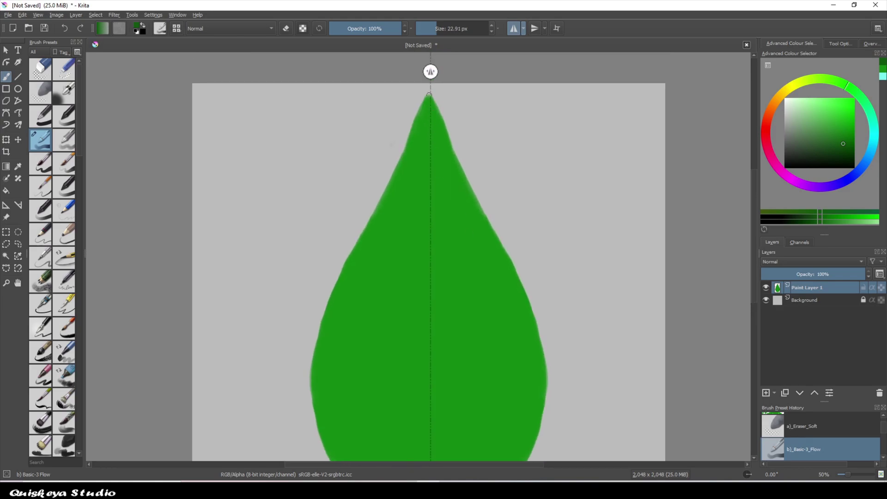
left_click_drag(432, 158, 431, 278)
middle_click_drag(431, 285, 446, 120)
left_click_drag(446, 124, 450, 303)
key("ctrl+z")
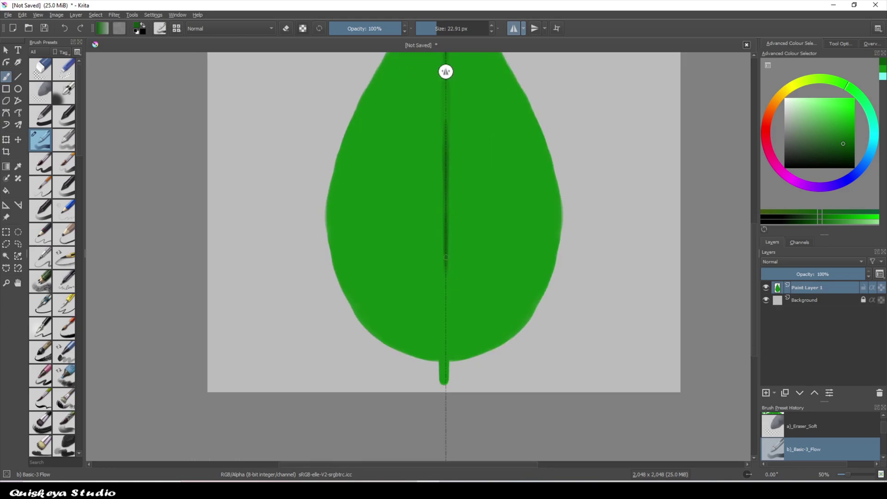
left_click_drag(446, 220, 446, 334)
Step: Paint three pairs of mirrored side veins and extend the midrib into the stem, and turn horizontal mirroring off
middle_click_drag(460, 275, 458, 329)
left_click_drag(447, 325, 479, 285)
left_click_drag(448, 221, 473, 189)
mouse_move(466, 185)
middle_mouse_down()
mouse_move(490, 174)
mouse_move(490, 146)
mouse_move(473, 236)
middle_mouse_up()
left_click_drag(452, 192, 470, 168)
middle_click_drag(539, 215, 539, 124)
left_click_drag(451, 343, 452, 385)
middle_click_drag(466, 327, 454, 393)
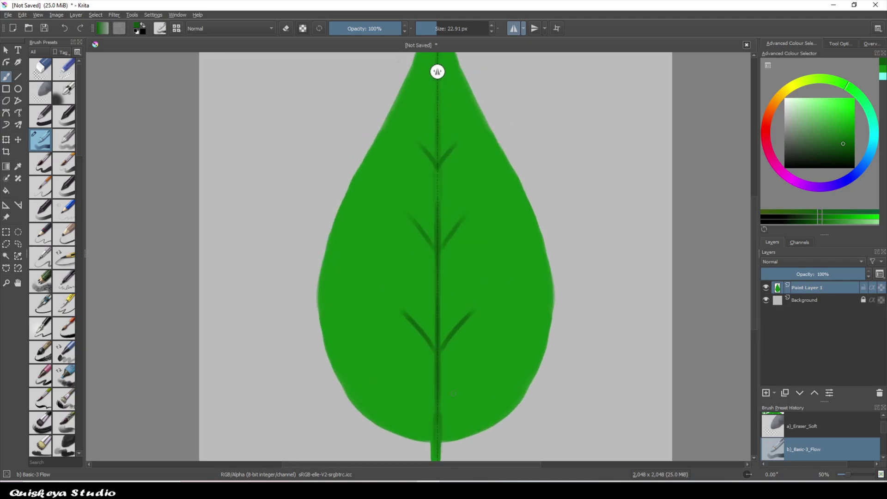
mouse_move(459, 237)
middle_mouse_down()
mouse_move(471, 285)
mouse_move(477, 240)
mouse_move(492, 247)
middle_mouse_up()
left_click(513, 28)
left_click(18, 244)
mouse_move(540, 167)
left_mouse_down()
mouse_move(567, 184)
mouse_move(559, 184)
left_mouse_up()
middle_click_drag(513, 204, 506, 237)
key("ctrl+z")
key("ctrl+z")
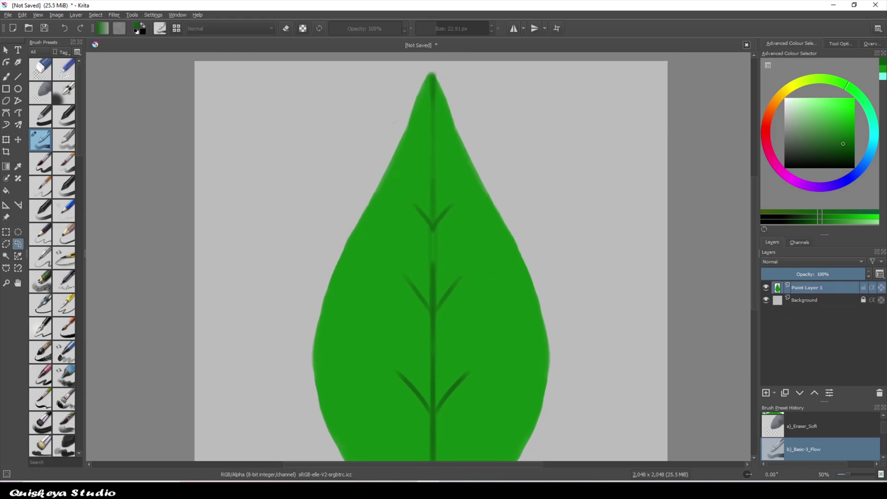
Step: Select one narrow wedge on each side edge of the leaf with the Polygonal Selection tool
left_click(6, 244)
double_click(521, 213)
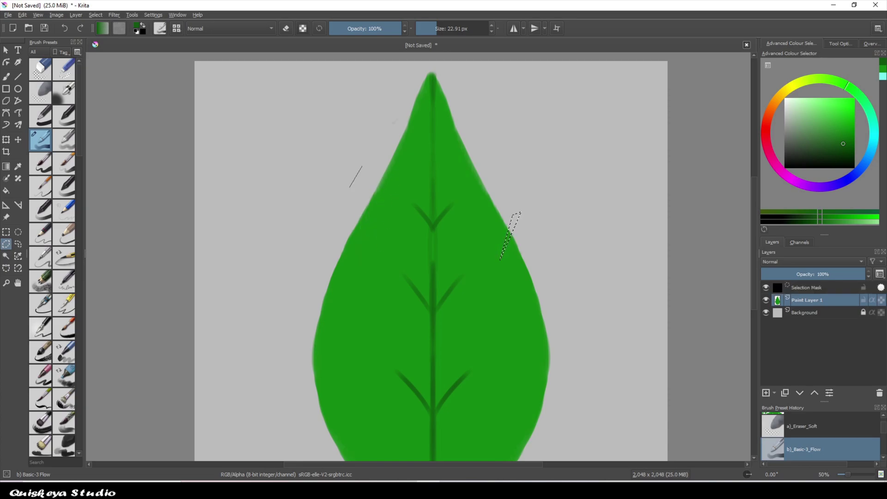
double_click(358, 160)
middle_click_drag(361, 180, 375, 128)
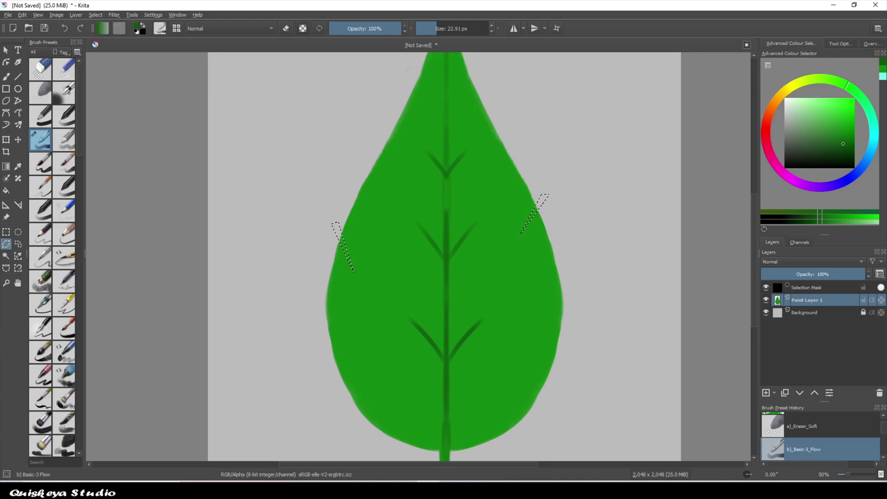
middle_click_drag(536, 208, 533, 247)
Step: Erase the selected wedges with the Eraser Soft brush to cut notches into the leaf edges, and deselect
left_click(40, 93)
left_click(6, 77)
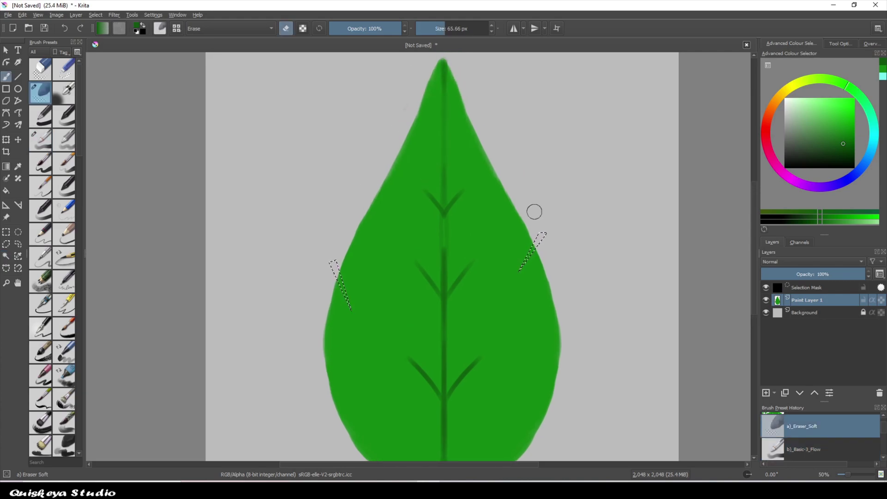
left_click_drag(547, 230, 522, 268)
left_click_drag(349, 306, 331, 255)
key("Delete")
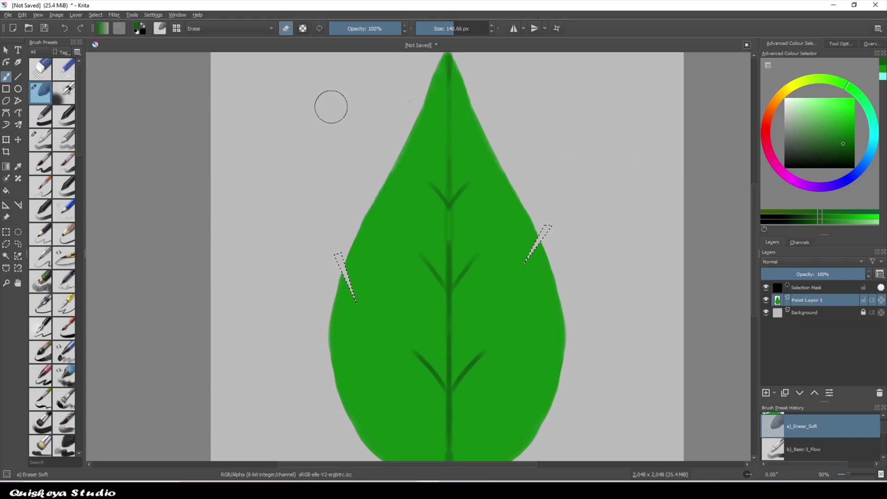
key("ctrl+shift+a")
scroll(323, 105, "down", 2)
scroll(397, 159, "up", 2)
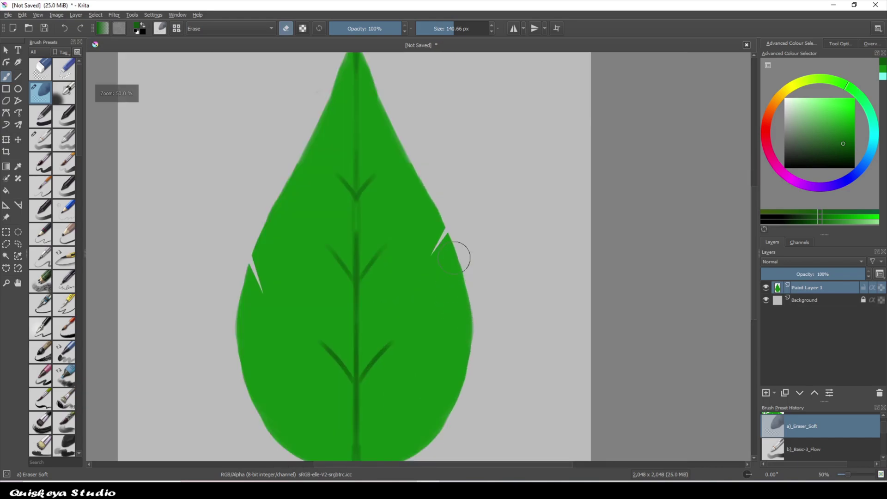
Step: Sharpen the leaf's tip by erasing its edges symmetrically with horizontal mirroring and a 46.35 px soft eraser
scroll(457, 251, "down", 2)
scroll(458, 251, "up", 1)
scroll(475, 357, "up", 1)
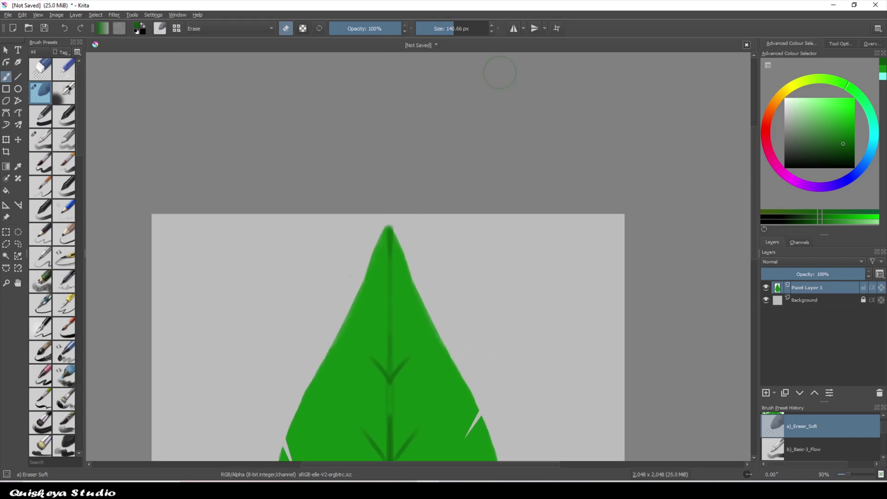
left_click(513, 28)
left_click_drag(406, 251, 390, 223)
left_click_drag(419, 286, 391, 224)
key("ctrl+z")
left_click_drag(416, 268, 383, 188)
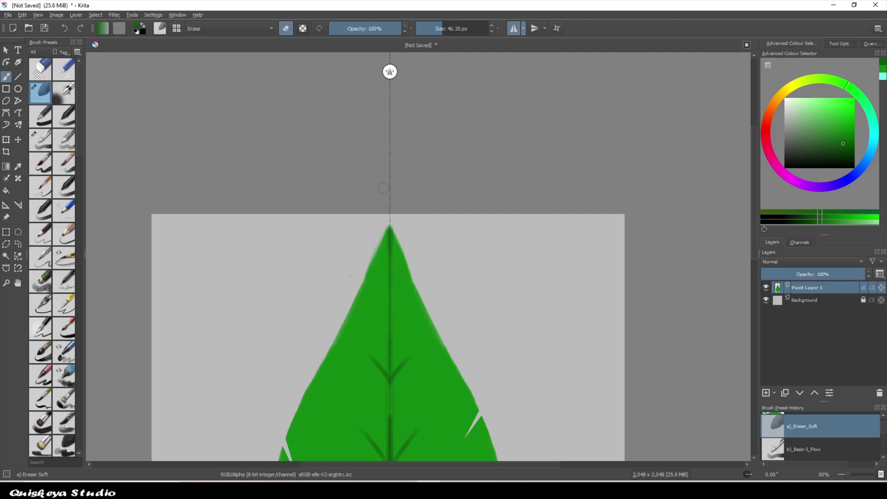
scroll(426, 295, "down", 3)
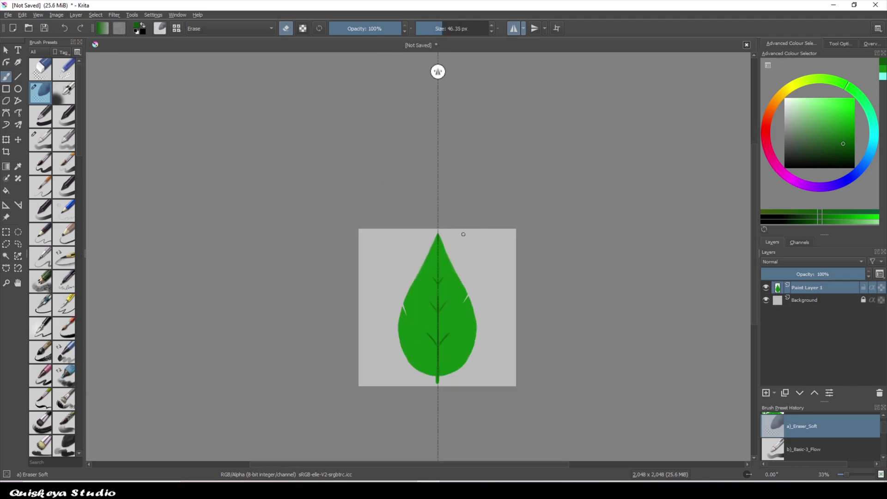
scroll(444, 236, "up", 1)
Step: Export the leaf without its background as the PNG image T_Leaf_01 in the Vfx_Textures folder
left_click(8, 15)
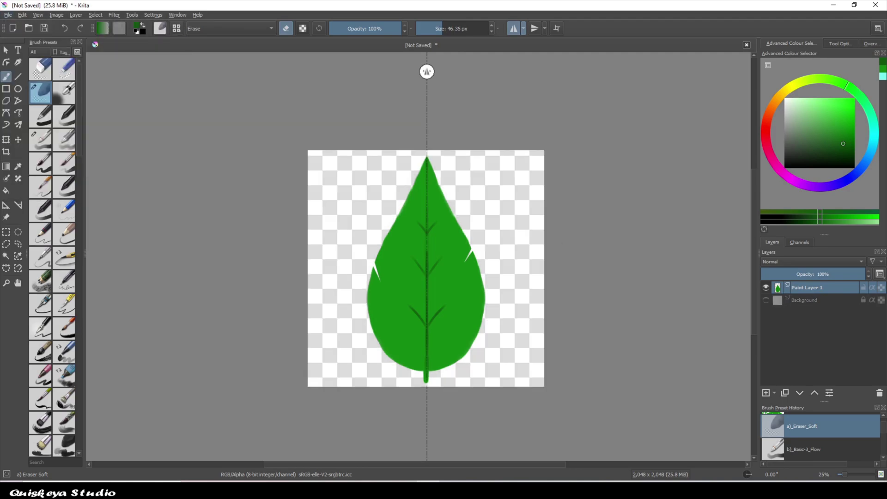
left_click(8, 15)
left_click(27, 93)
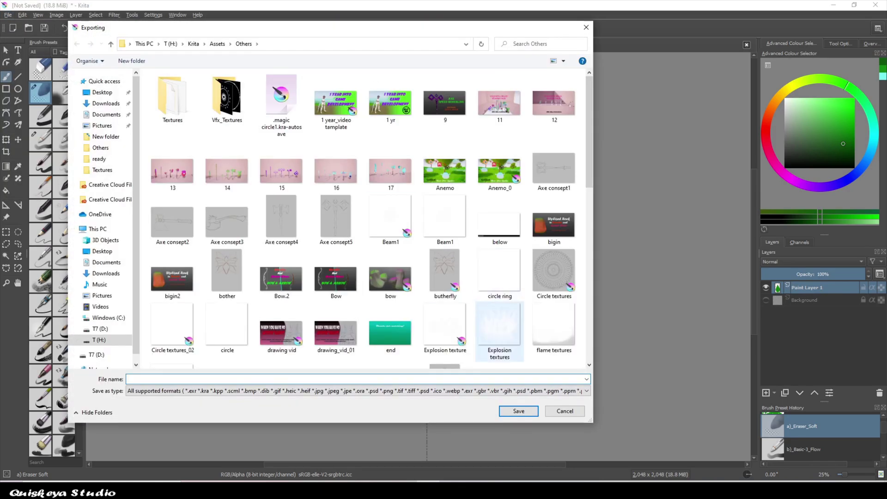
left_click(355, 391)
left_click(185, 279)
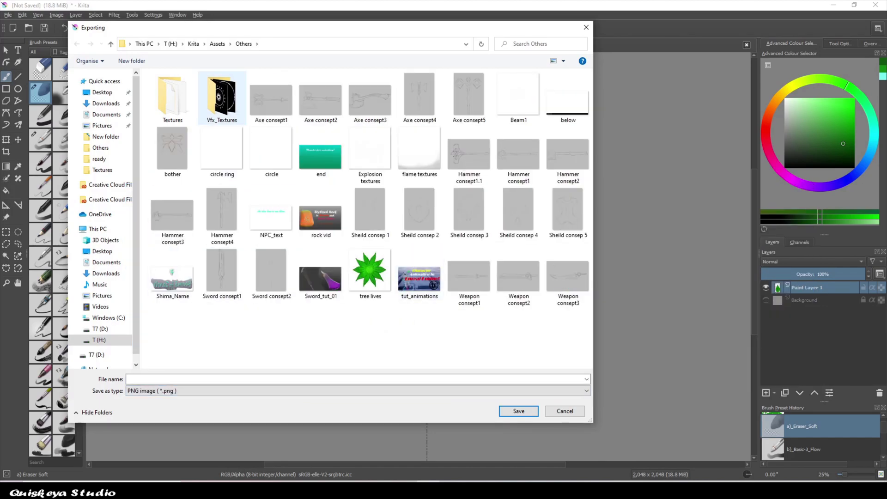
double_click(222, 97)
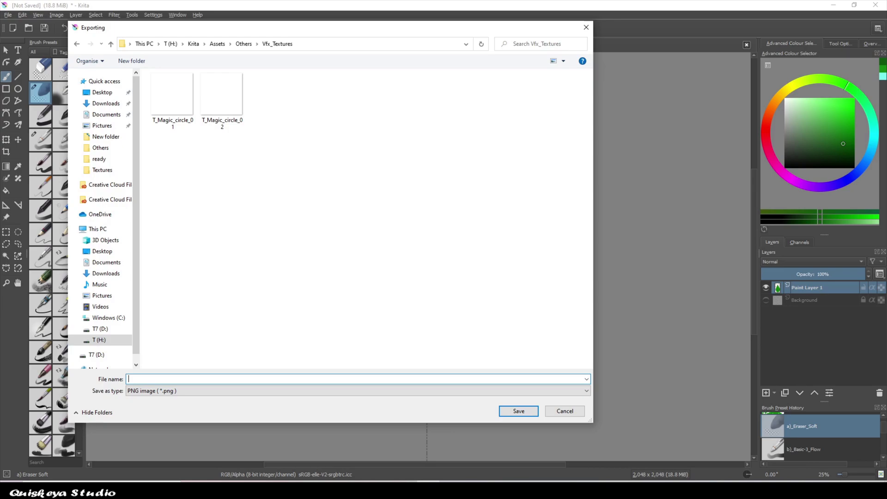
key("BackSpace")
key("BackSpace")
key("BackSpace")
type("T_L")
key("Return")
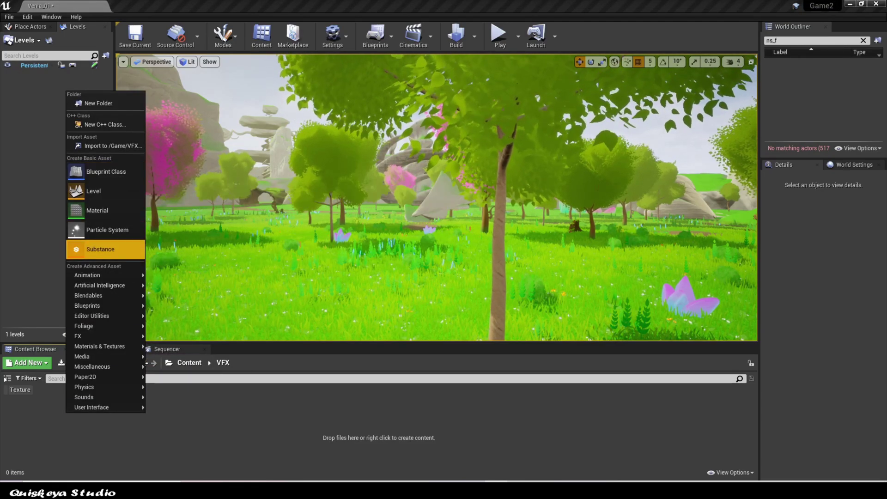
Step: In Unreal Editor, create a material named M_Leaf_01 in the VFX folder and open it for editing
left_click(97, 211)
type("M_")
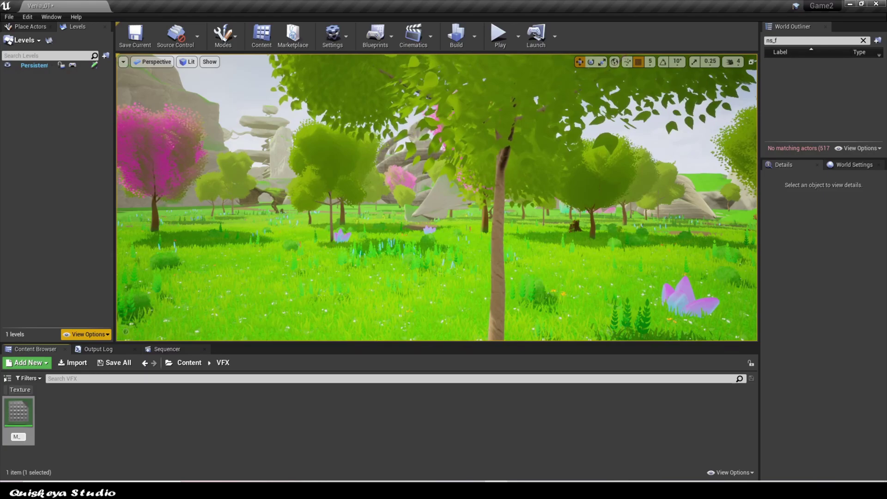
type("Leaf_01")
key("Return")
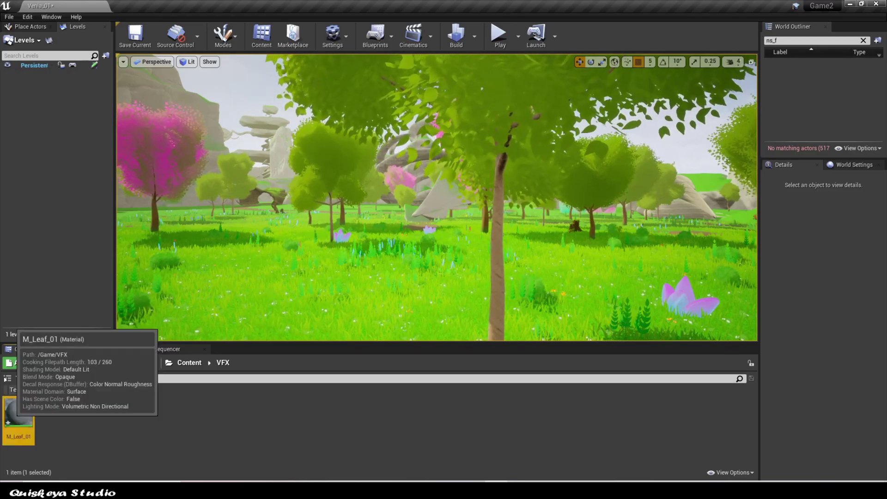
double_click(19, 416)
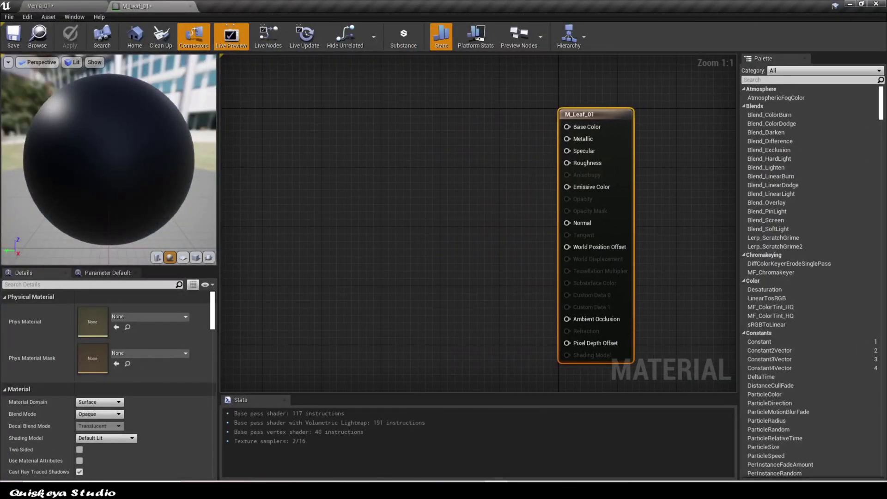
Step: Add a Texture Sample node to the material graph, placed in front of the M_Leaf_01 output node
key("t")
left_click(398, 148)
left_click_drag(444, 150, 422, 128)
mouse_move(414, 285)
right_mouse_down()
mouse_move(383, 282)
mouse_move(419, 292)
right_mouse_up()
left_click_drag(428, 138, 363, 125)
right_click_drag(364, 126, 387, 157)
left_click_drag(388, 155, 395, 214)
Step: Add a Particle Color node and place it above the Texture Sample node
right_click(387, 127)
type("part")
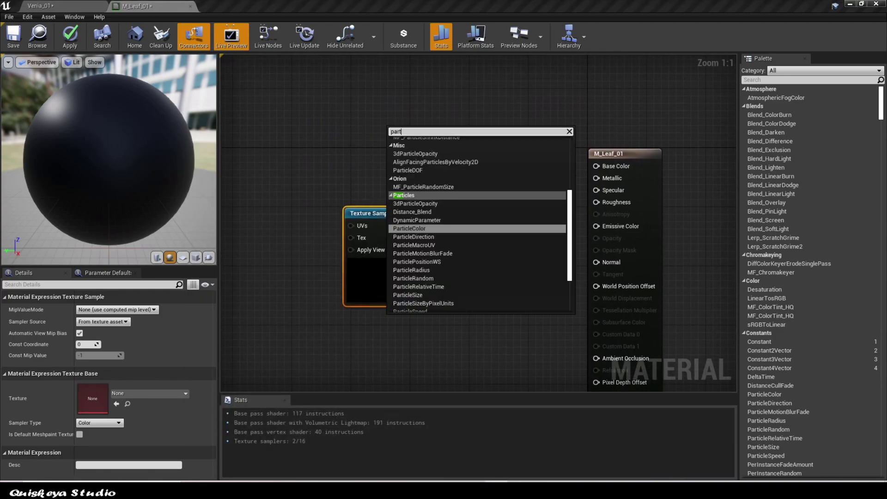
left_click(409, 228)
left_click_drag(410, 137, 374, 98)
right_click_drag(582, 215, 573, 241)
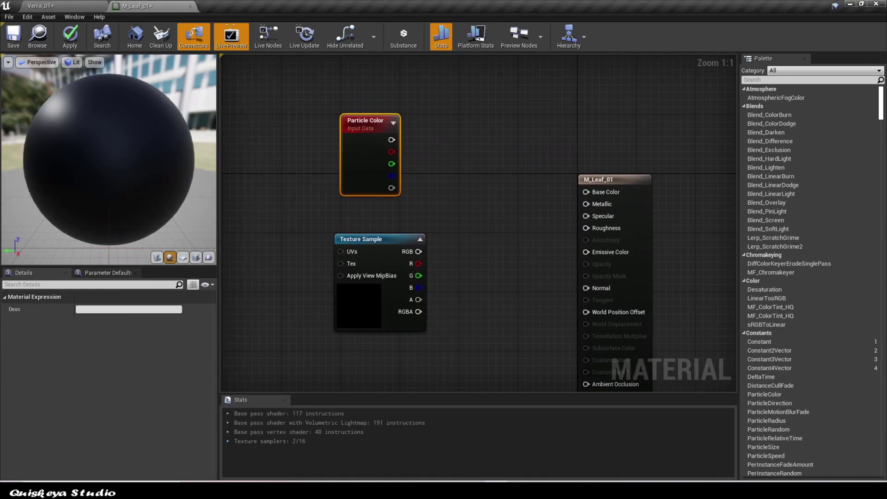
Step: Add two Multiply nodes, one above the other, between the input nodes and the material output
key("m")
left_click(488, 178)
left_click(490, 292)
left_click_drag(511, 183, 506, 173)
Step: Set the material's blend mode to Masked and its shading model to Unlit, and make it two-sided
left_click_drag(613, 179, 621, 141)
scroll(102, 410, "down", 2)
left_click(100, 385)
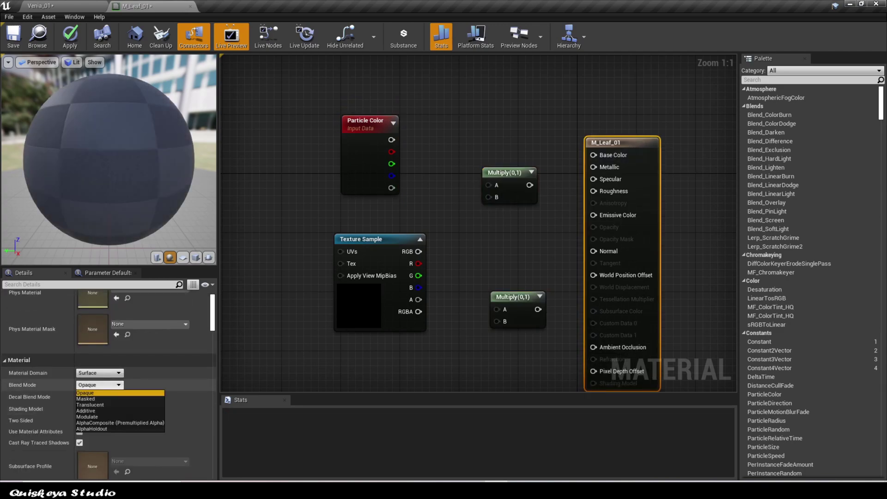
left_click(95, 393)
left_click(100, 385)
left_click(92, 401)
scroll(100, 397, "down", 1)
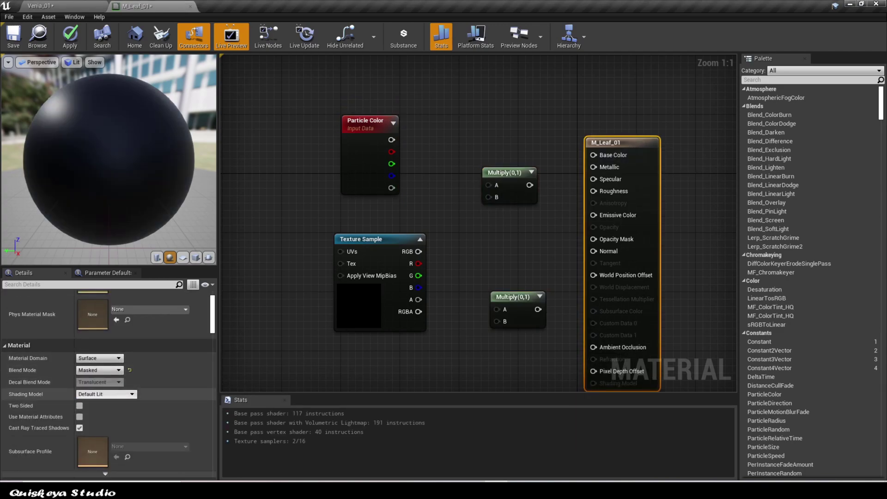
left_click(106, 394)
left_click(93, 402)
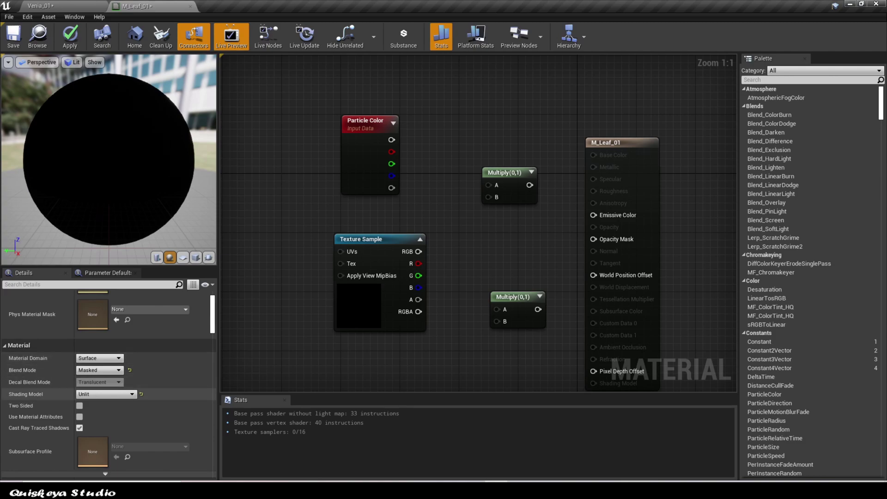
left_click(80, 405)
Step: Assign the T_Leaf_01 texture from the VFX assets in the Asset_Broken_w folder to the Texture Sample node
mouse_move(541, 247)
right_mouse_down()
mouse_move(479, 238)
mouse_move(535, 238)
right_mouse_up()
left_click(351, 230)
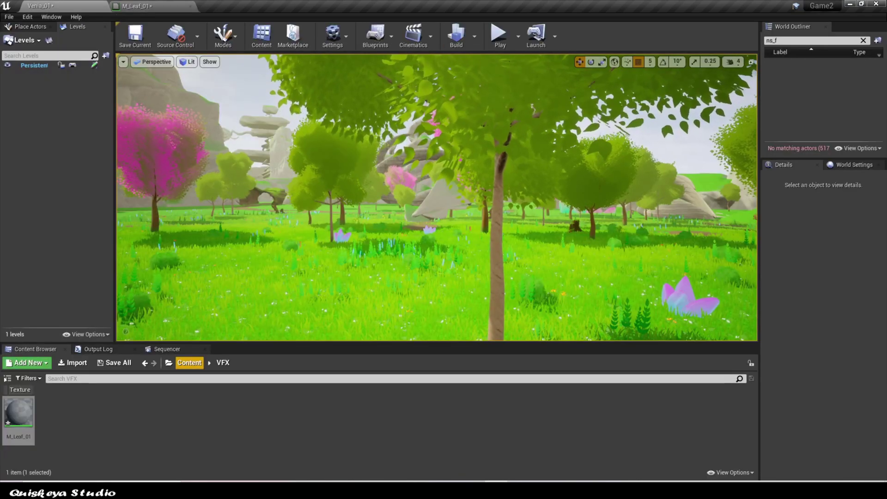
double_click(245, 411)
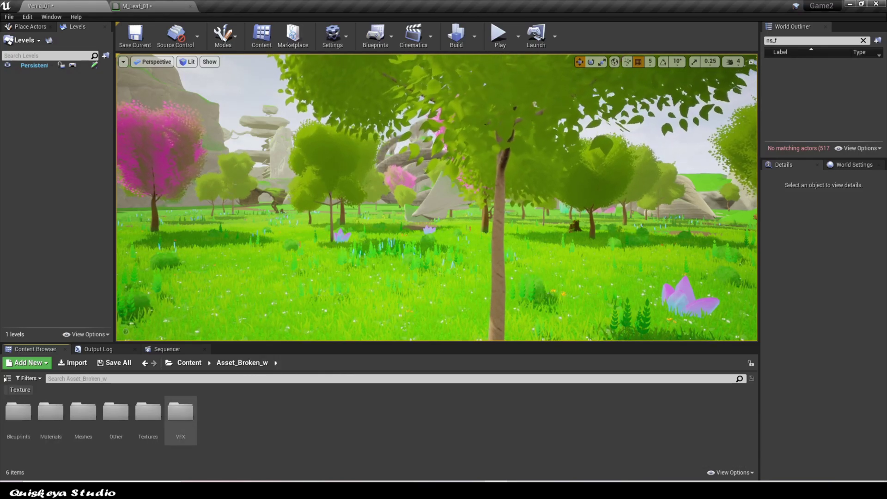
double_click(181, 411)
double_click(54, 423)
left_click(83, 412)
left_click(137, 7)
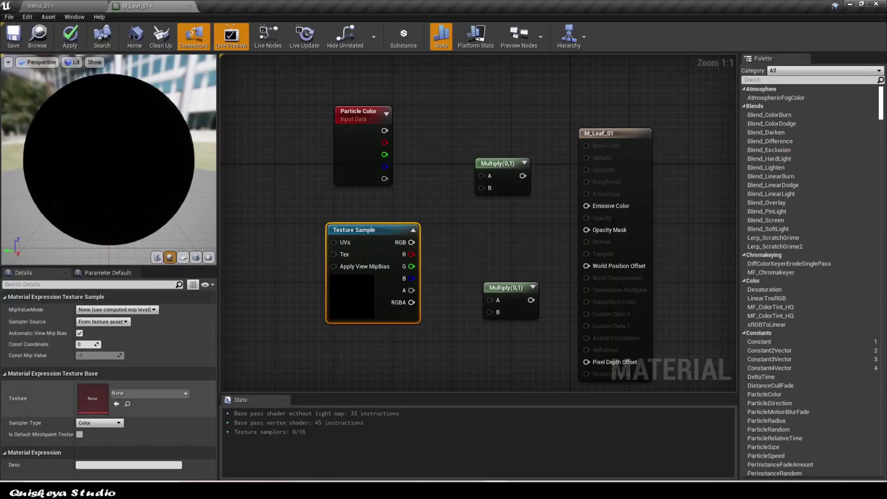
left_click(116, 403)
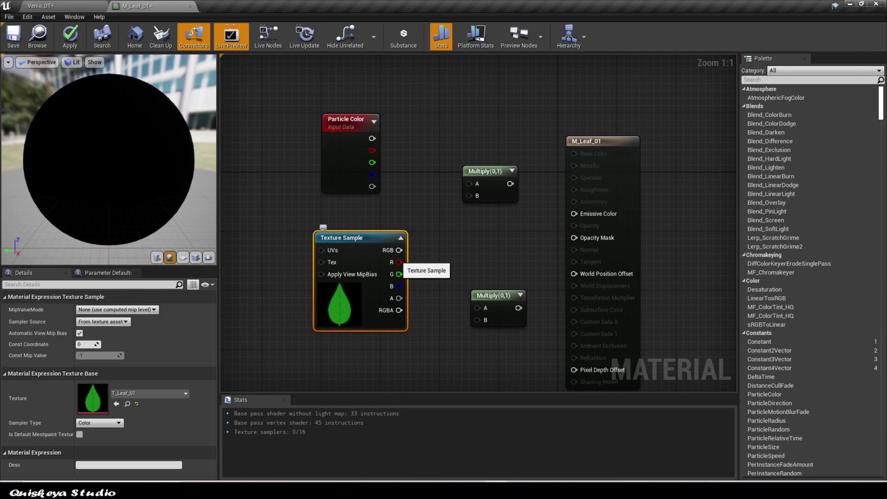
Step: Multiply Particle Color by the texture's G channel into Emissive Color, and multiply both nodes' alphas into Opacity Mask
left_click_drag(372, 138, 469, 196)
left_click_drag(399, 275, 469, 184)
right_click_drag(466, 222, 467, 198)
left_click_drag(498, 159, 575, 189)
right_click_drag(536, 222, 555, 207)
left_click_drag(417, 259, 496, 268)
left_click_drag(391, 147, 593, 198)
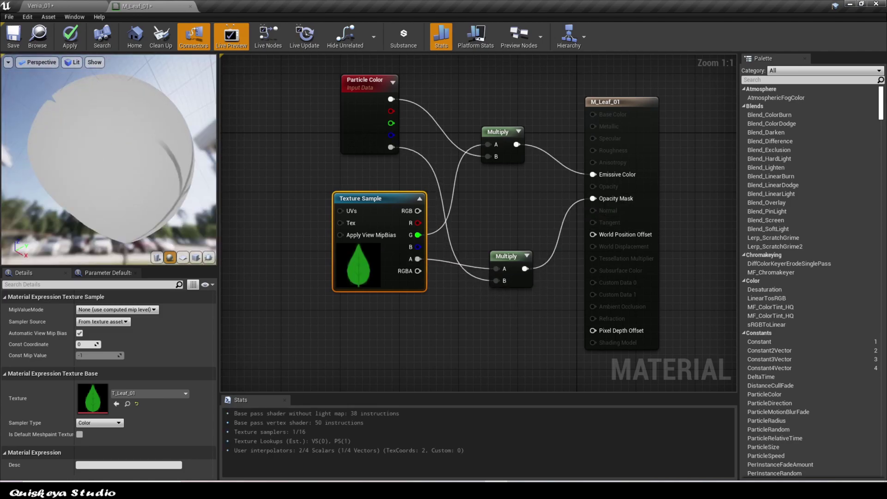
Step: Move the opacity Multiply node up beneath the other Multiply node and save the material
left_click(13, 37)
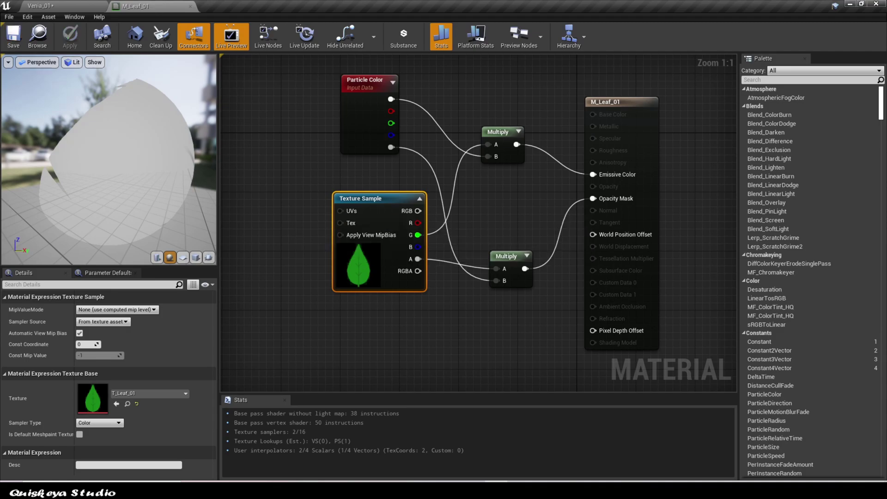
left_click_drag(506, 256, 505, 206)
left_click(13, 37)
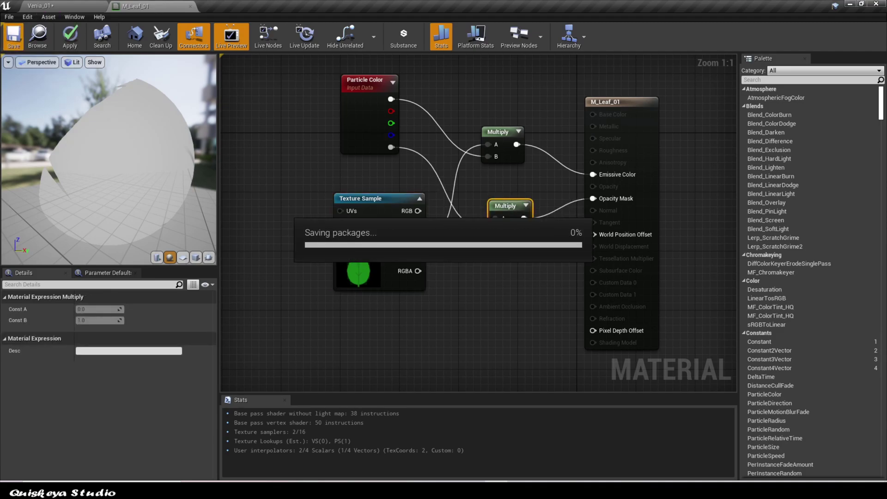
Step: Create a material instance from M_Leaf_01 in the VFX folder
left_click(39, 5)
left_click(138, 6)
left_click(36, 37)
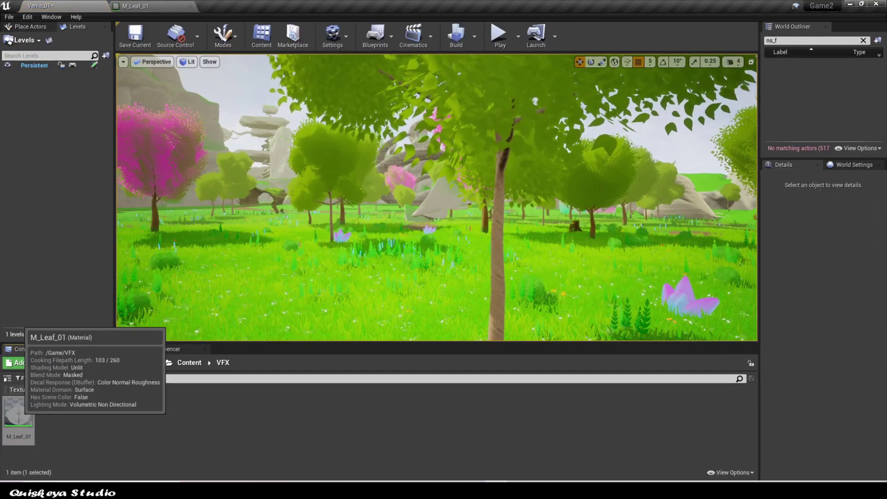
right_click(13, 411)
left_click(61, 192)
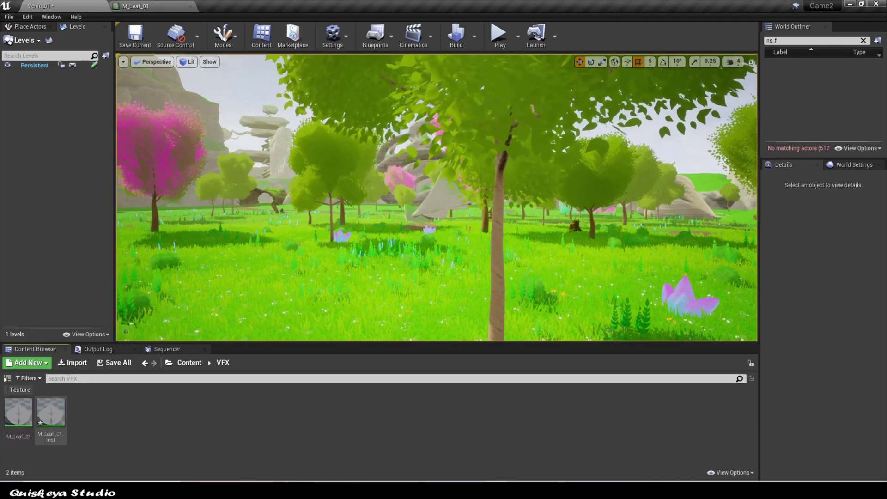
Step: Switch to Blender and delete all the default objects from the scene
left_click(850, 4)
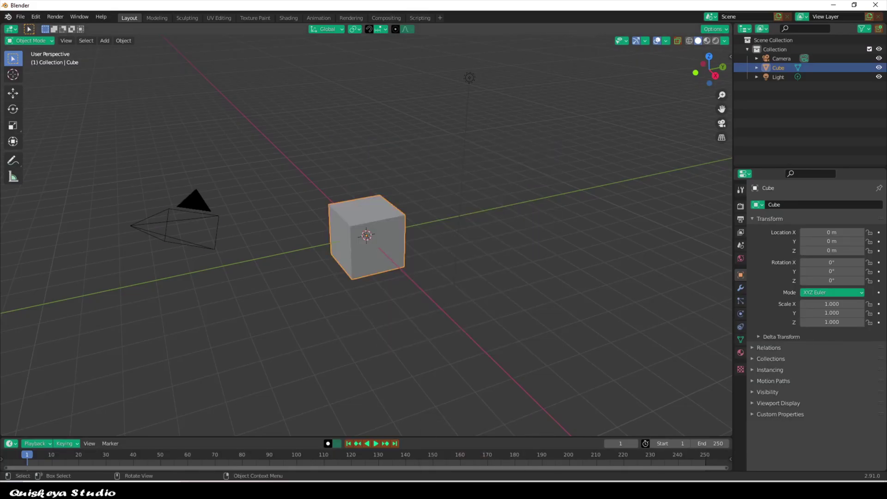
key("a")
key("x")
left_click(324, 289)
Step: Add a mesh plane at the origin with a size of 0.5 m
key("shift+a")
mouse_move(336, 265)
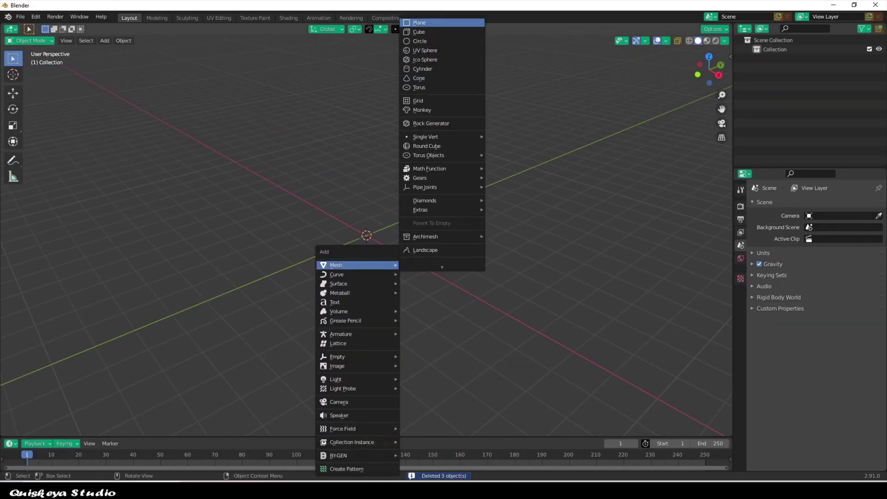
left_click(419, 22)
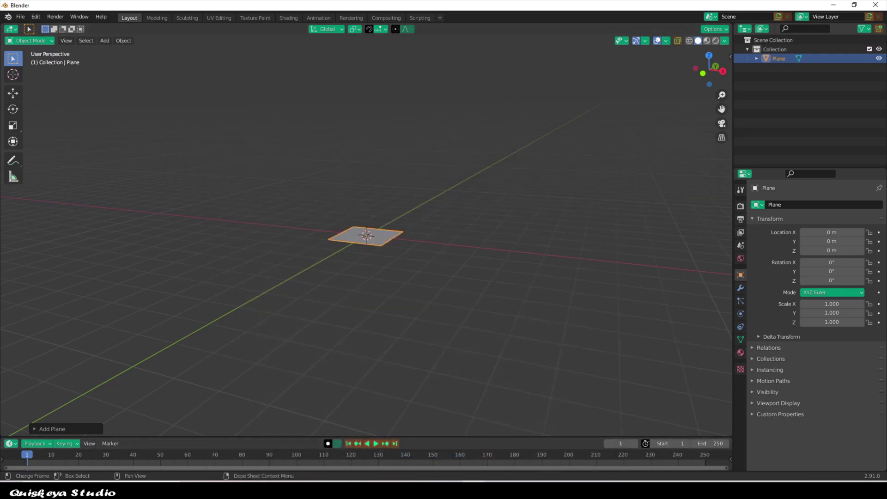
left_click(46, 429)
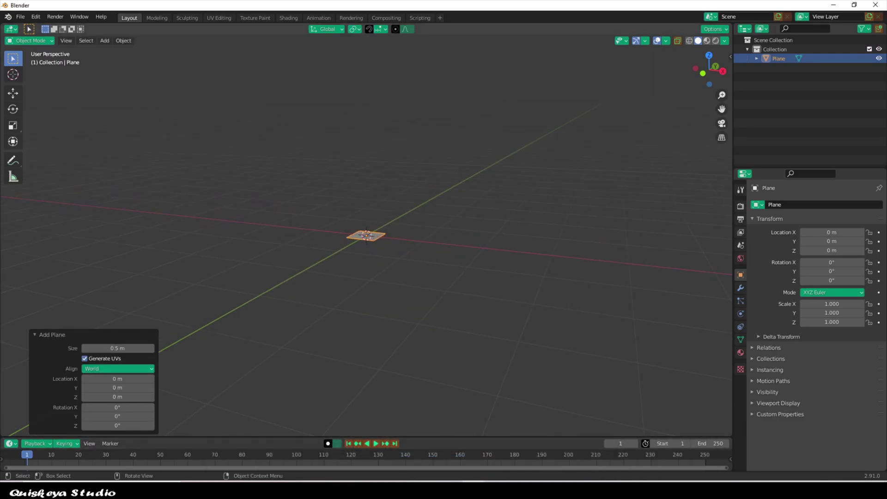
Step: Subdivide the plane's mesh in Edit Mode and return to Object Mode
scroll(366, 235, "up", 12)
middle_click_drag(366, 235, 358, 277)
key("Tab")
right_click(470, 226)
left_click(468, 224)
left_click(151, 365)
middle_click_drag(296, 277, 310, 222)
key("Tab")
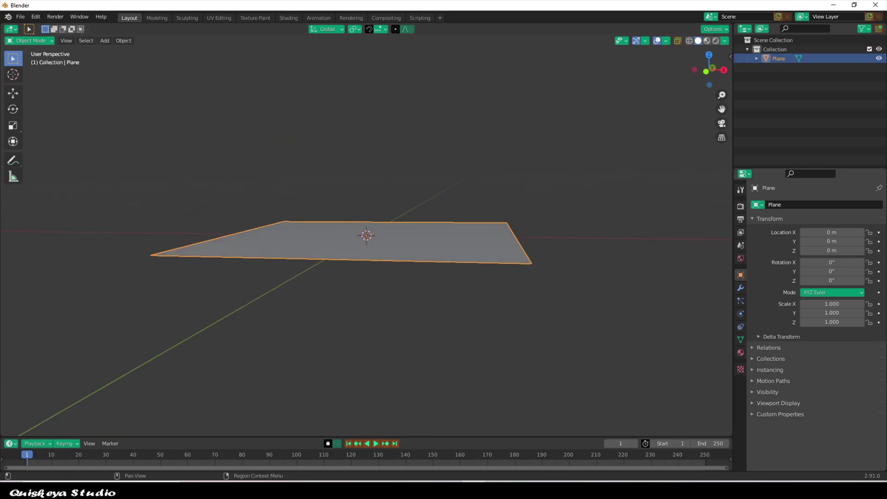
Step: Add a Simple Deform modifier to the plane, using Twist with an angle of about 57.2°
left_click(740, 288)
left_click(816, 205)
left_click(778, 322)
scroll(546, 287, "down", 5)
mouse_move(545, 286)
middle_mouse_down()
mouse_move(508, 310)
mouse_move(548, 289)
middle_mouse_up()
left_click(800, 234)
left_click(768, 234)
left_click_drag(836, 246, 854, 246)
Step: Apply smooth shading to the twisted plane
middle_click_drag(430, 249, 141, 274)
right_click(341, 240)
left_click(337, 240)
middle_click_drag(504, 255, 485, 244)
Step: Set up an FBX export named Leaf_01, limited to selected mesh objects, with Face smoothing and modifiers applied
left_click(21, 17)
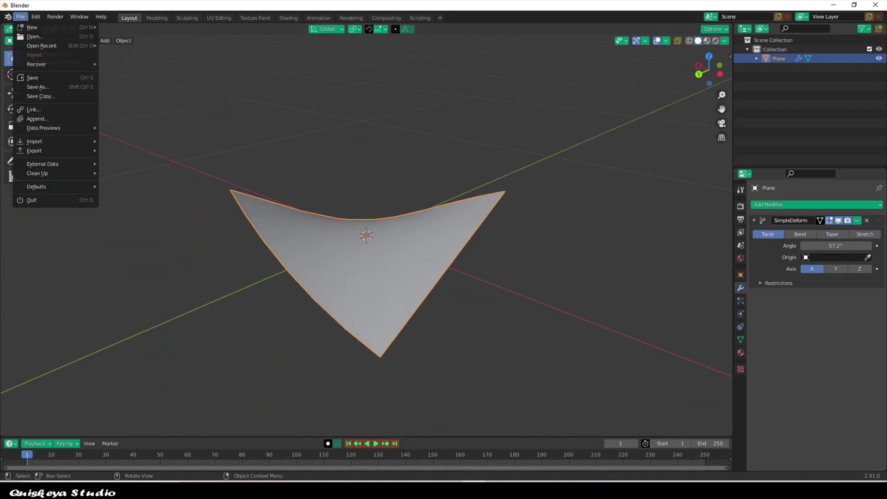
mouse_move(46, 151)
left_click(139, 206)
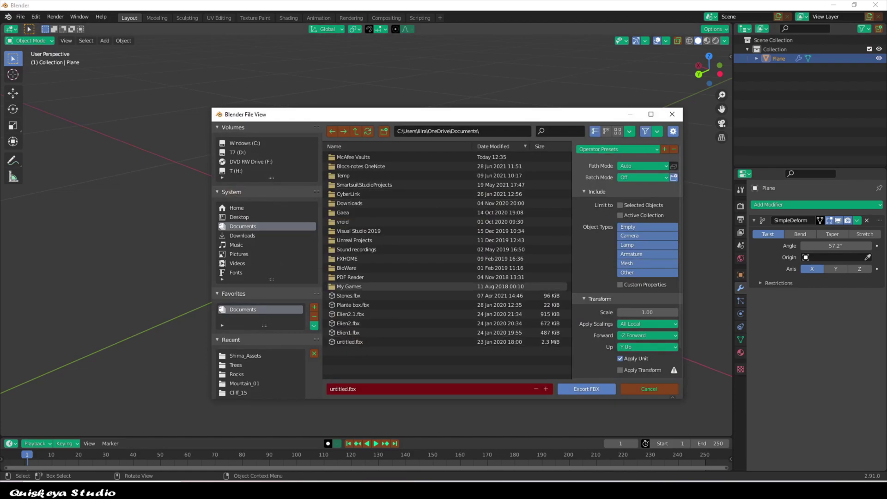
left_click(647, 264)
scroll(647, 263, "down", 2)
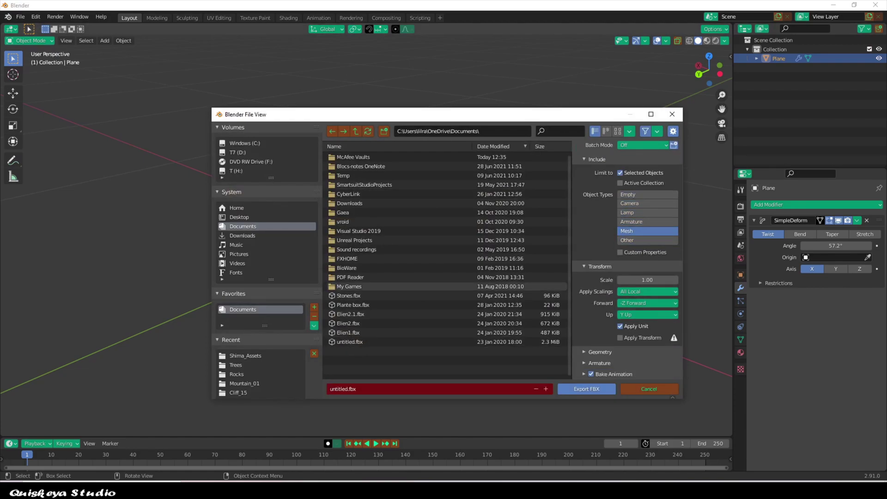
left_click(600, 352)
scroll(620, 342, "down", 4)
left_click(648, 303)
left_click(647, 324)
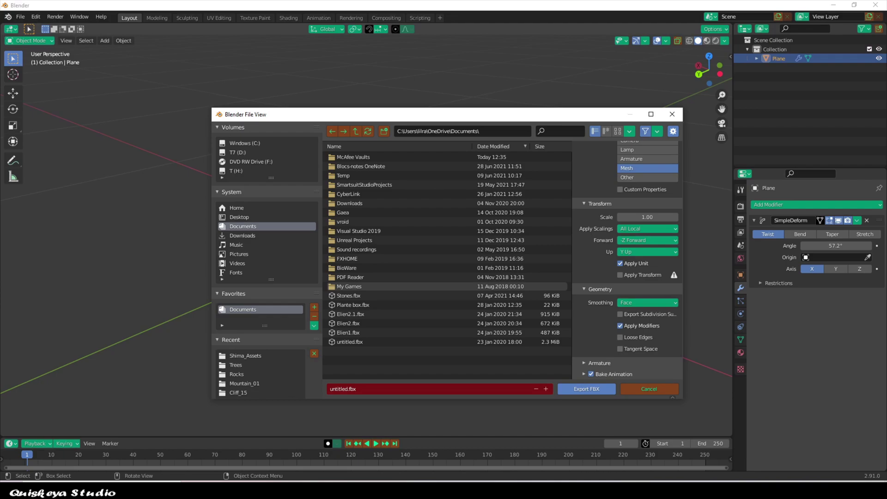
left_click(357, 389)
type("Leaf_01")
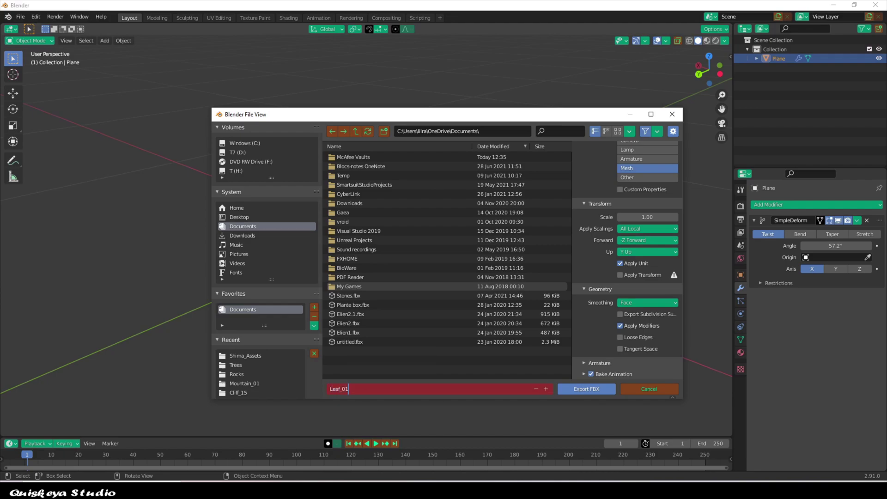
Step: Close the export dialog and quit Blender without saving the scene
left_click(672, 114)
left_click(876, 5)
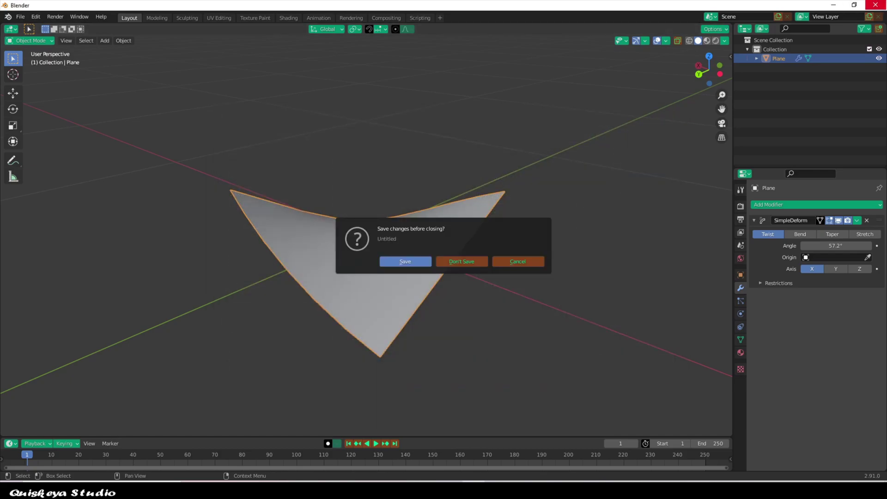
left_click(462, 261)
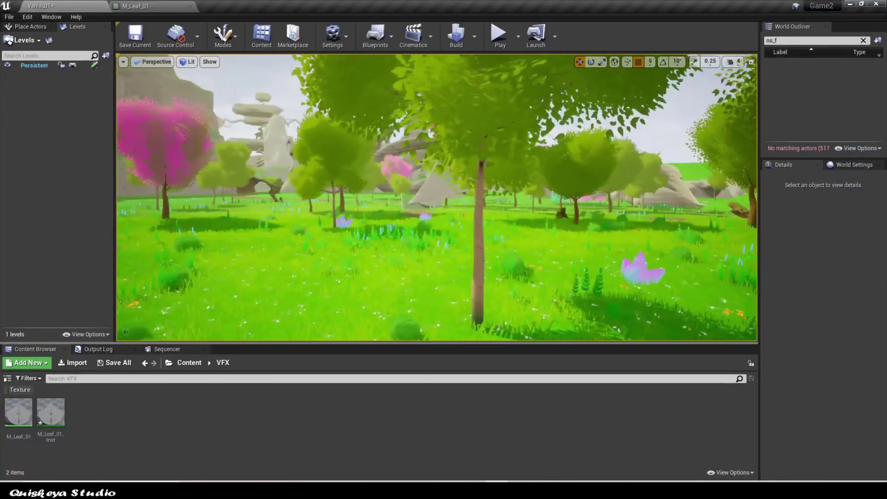
right_click(148, 416)
mouse_move(185, 367)
left_click(113, 416)
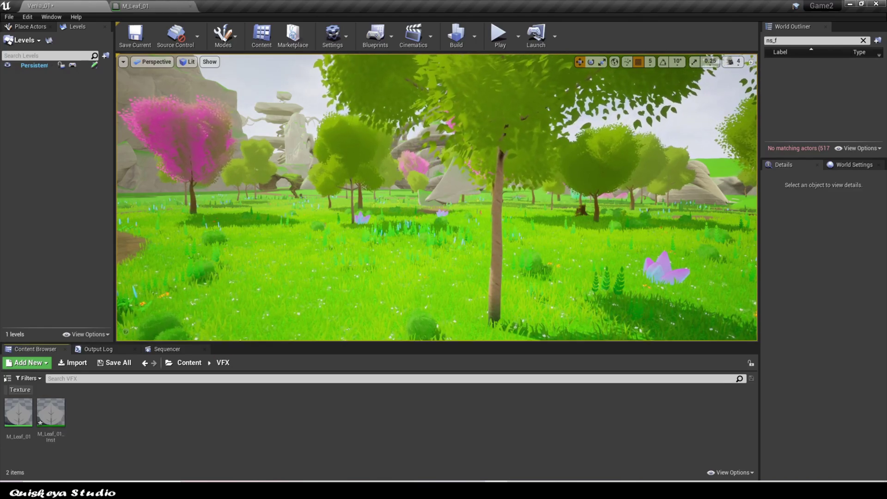
Step: Create a Niagara system in the VFX folder from selected emitters, using the Simple Sprite Burst template
right_click(138, 417)
mouse_move(178, 341)
left_click(259, 470)
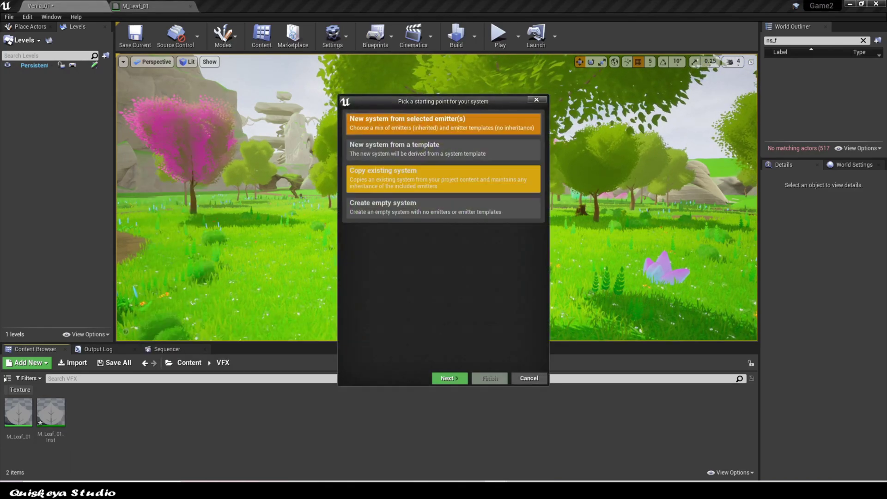
left_click(449, 378)
scroll(443, 226, "down", 5)
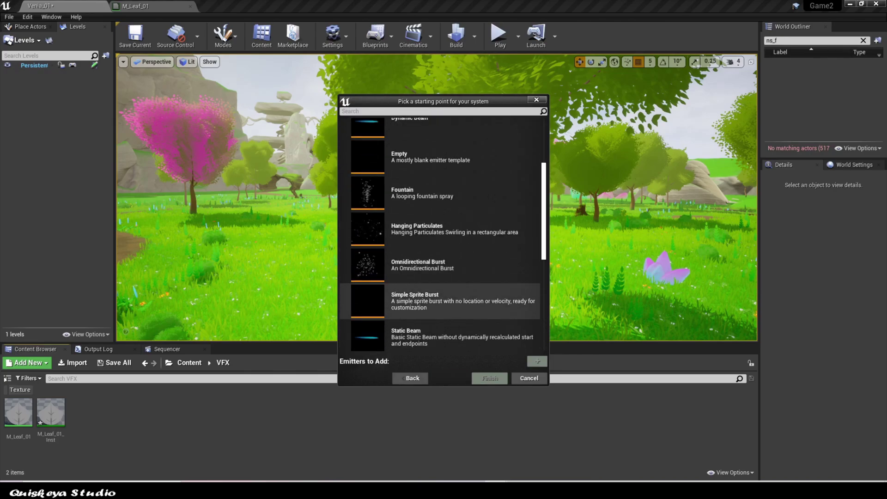
left_click(443, 227)
left_click(537, 362)
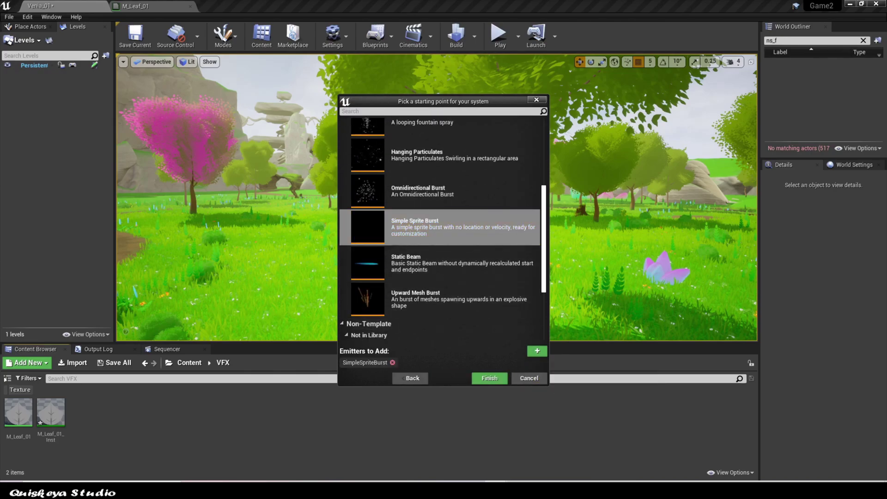
left_click(490, 378)
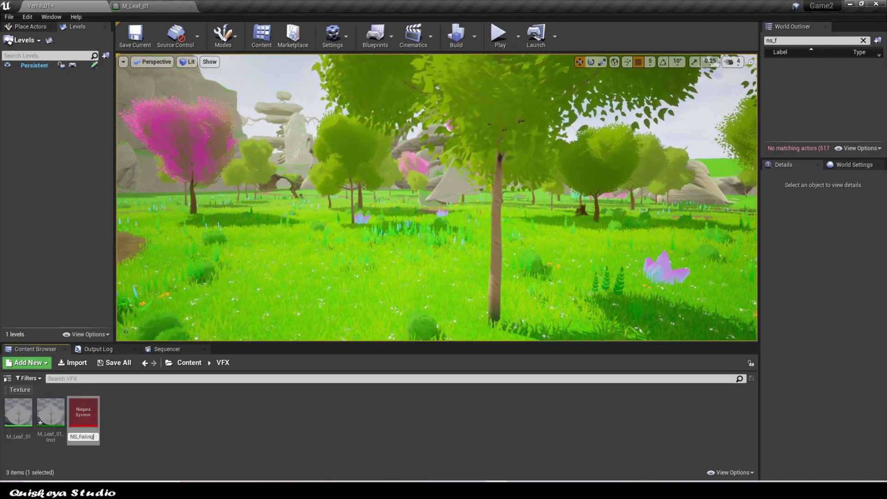
Step: Name the new Niagara system NS_Falling_leafs and open it for editing
type("NS_Falling_leafs")
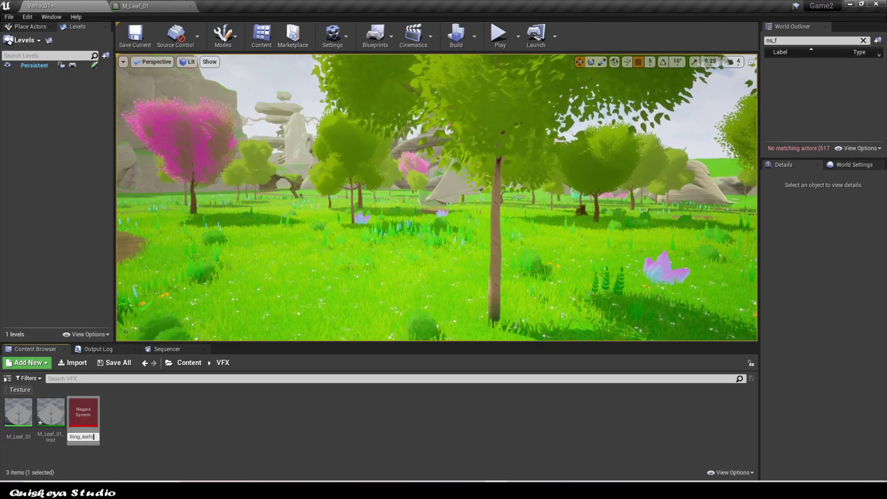
key("Return")
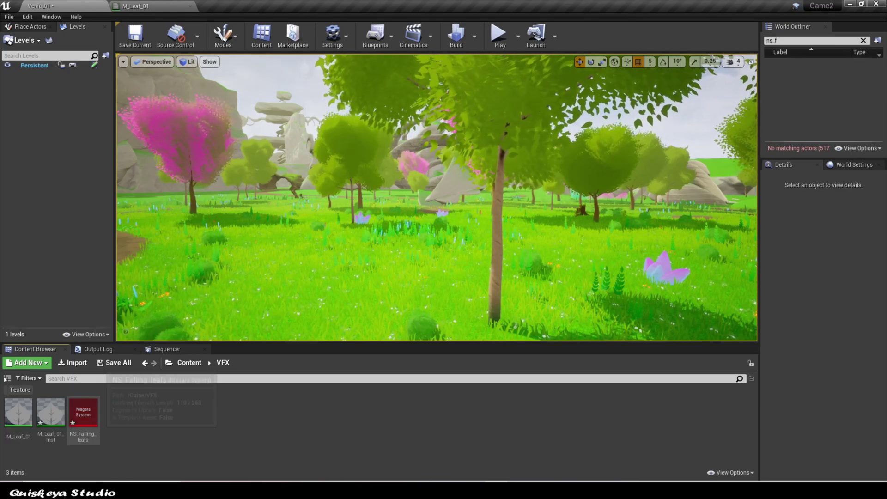
double_click(83, 411)
right_click_drag(513, 231, 405, 214)
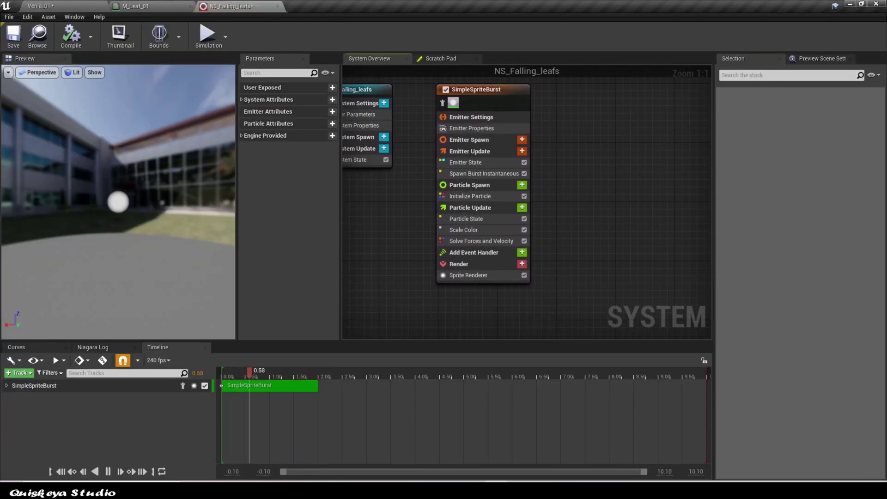
Step: Assign the M_Leaf_01_Inst material instance to the emitter's Sprite Renderer
left_click(481, 275)
left_click(42, 6)
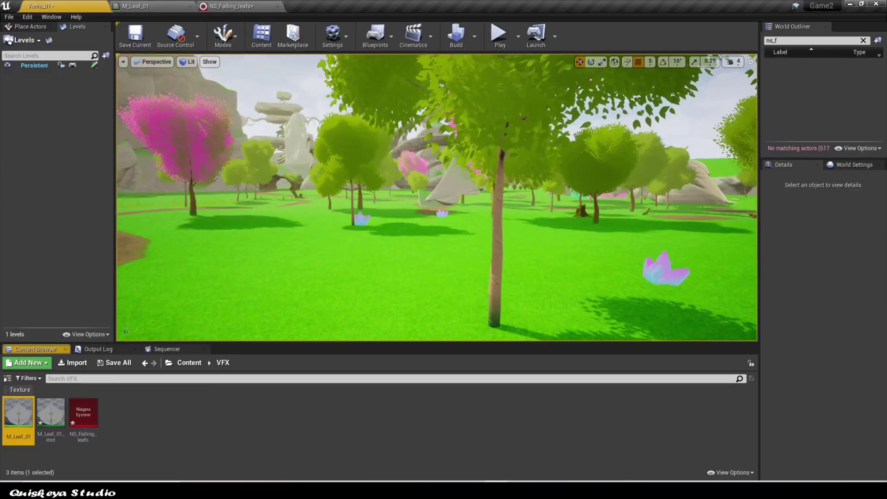
left_click(47, 413)
left_click(231, 6)
left_click(812, 155)
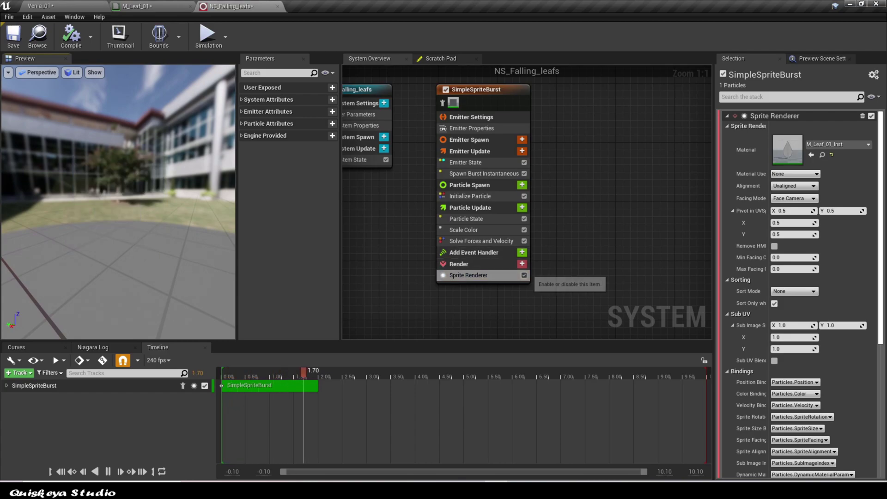
Step: Replace the emitter's Sprite Renderer with a Mesh Renderer
right_click(497, 276)
left_click(523, 341)
left_click(522, 263)
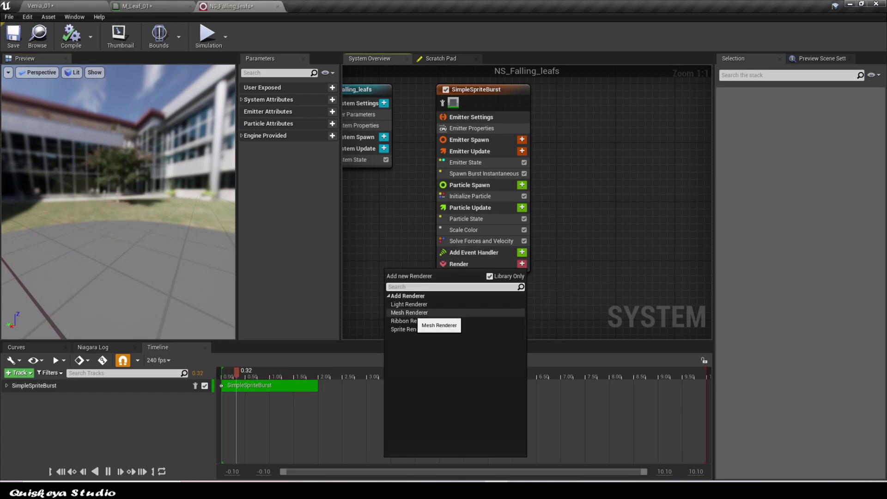
left_click(418, 319)
left_click(468, 276)
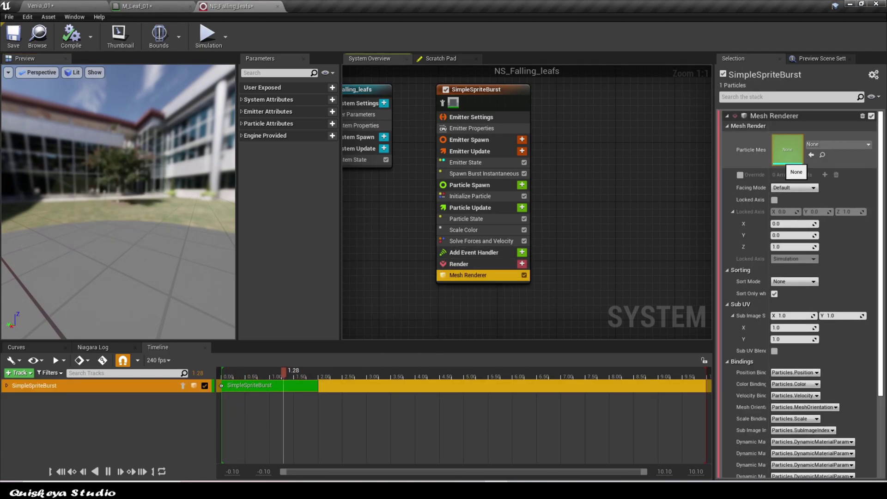
Step: Set the Mesh Renderer's particle mesh to the Leaf_FX static mesh
left_click(838, 145)
type("lea")
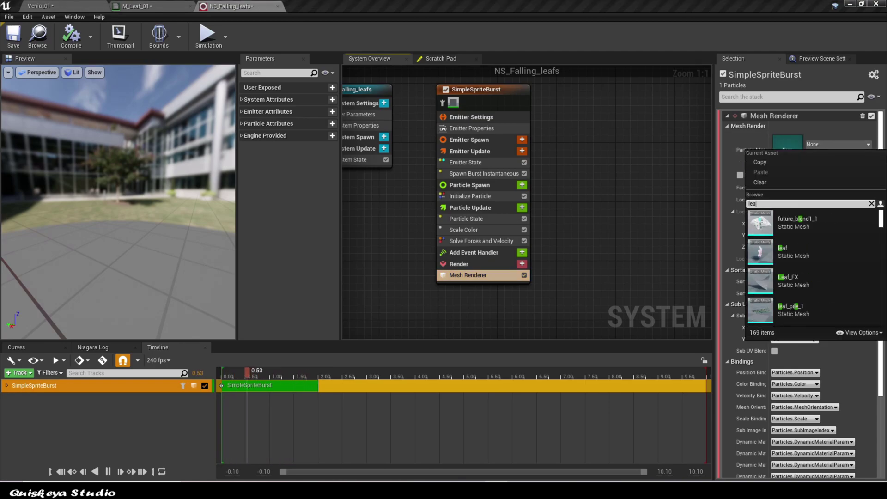
left_click(793, 252)
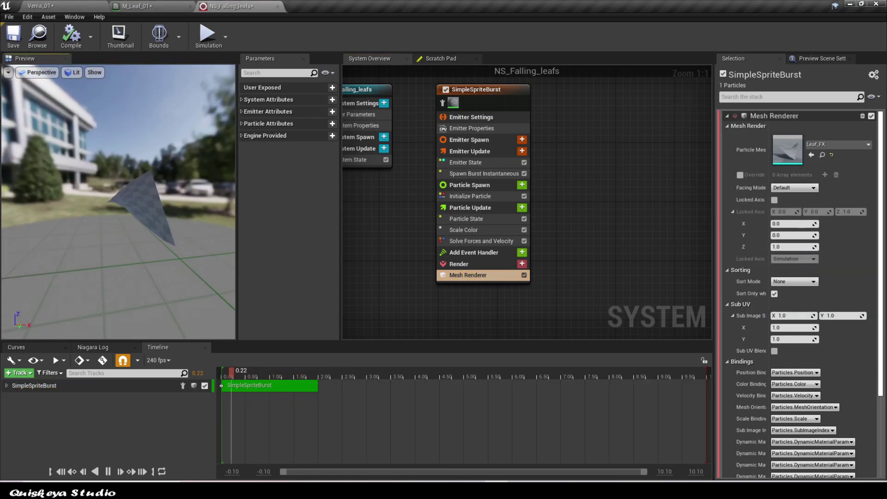
Step: Enable the Mesh Renderer's material override and add one element using M_Leaf_01_Inst
left_click_drag(106, 199, 152, 245)
left_click(740, 175)
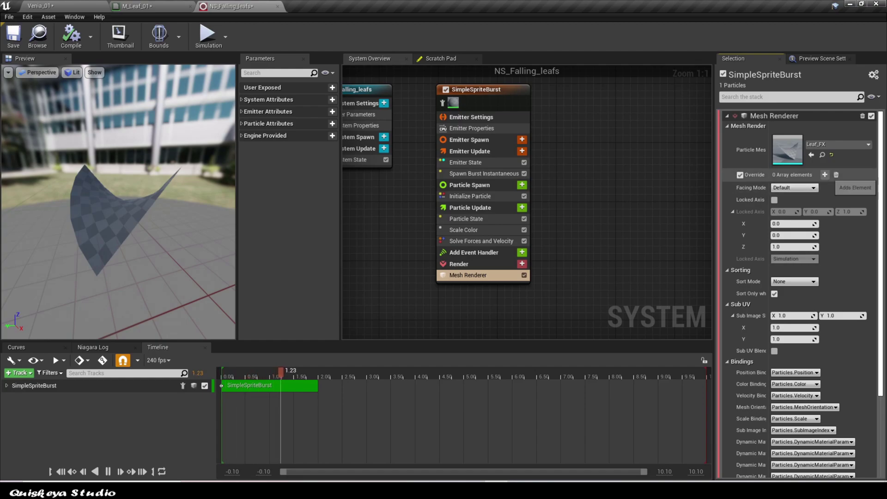
left_click(825, 175)
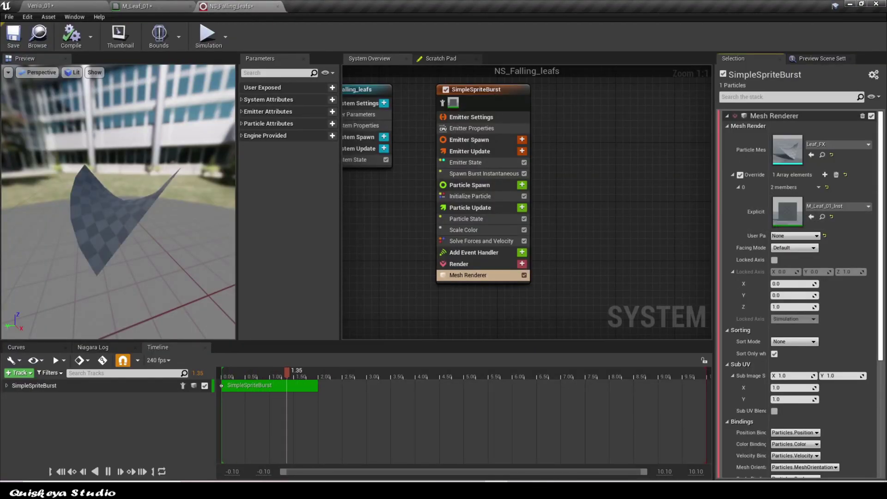
Step: Save the Niagara system and all other modified assets in the project
left_click(12, 40)
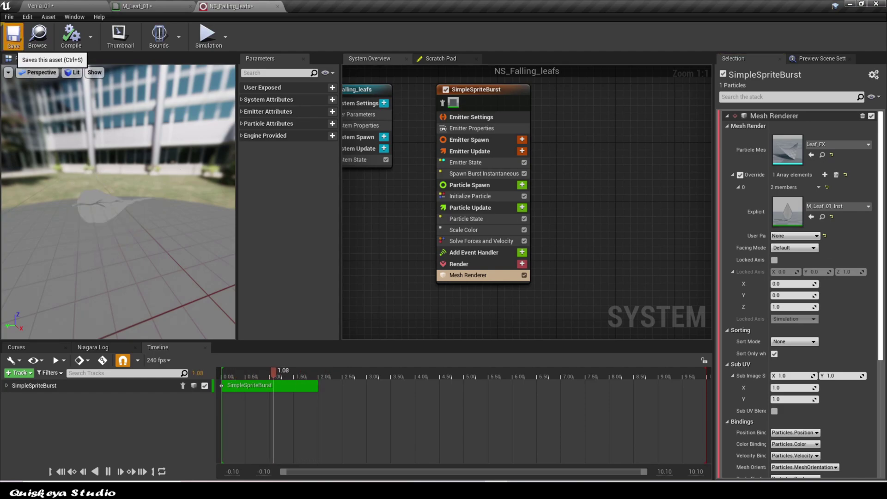
left_click_drag(118, 194, 139, 250)
left_click(41, 6)
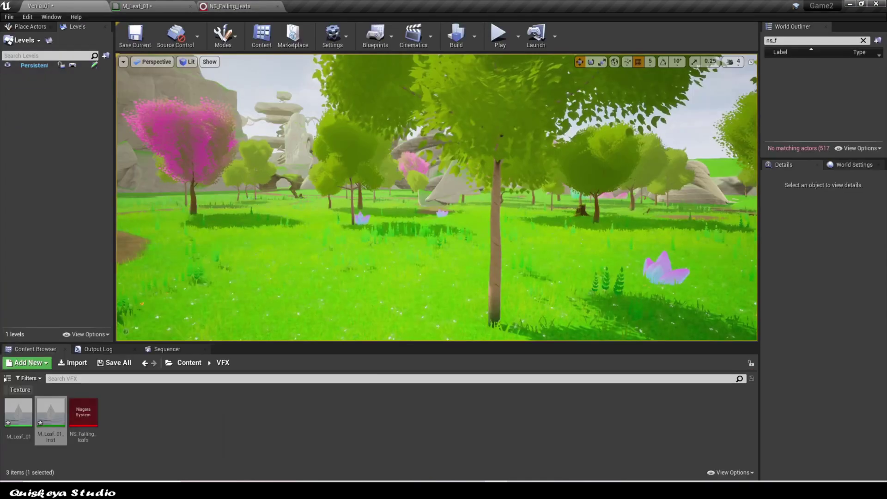
left_click(9, 17)
left_click(26, 95)
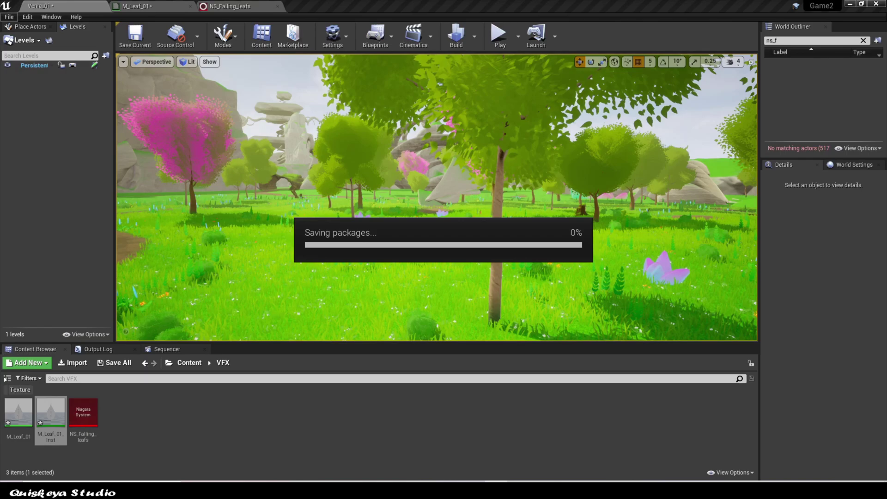
Step: In NS_Falling_leafs, set the Emitter State's loop behavior to Infinite and its loop duration to 5.0
left_click(231, 7)
mouse_move(510, 208)
right_mouse_down()
mouse_move(525, 206)
mouse_move(517, 212)
right_mouse_up()
left_click(430, 171)
left_click(798, 149)
left_click(788, 156)
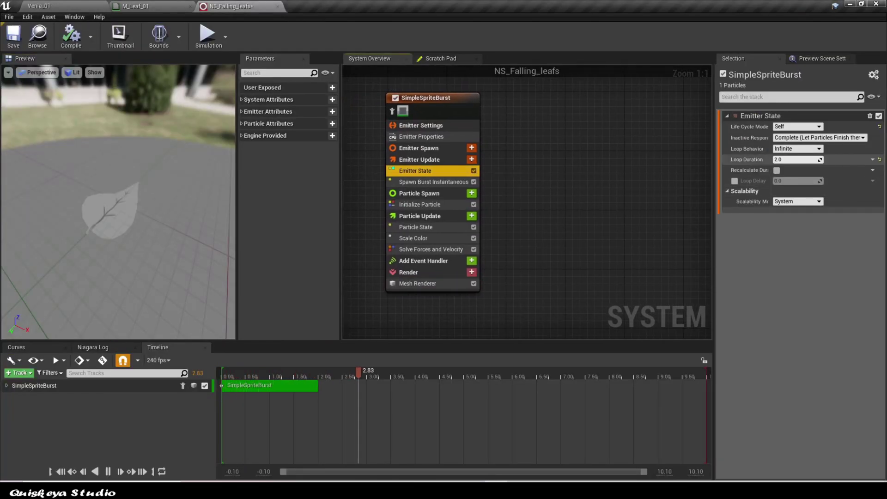
left_click(793, 160)
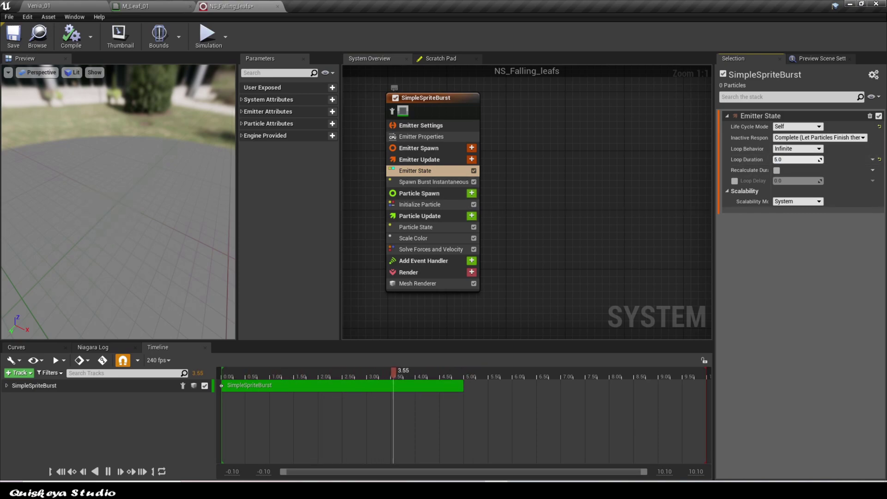
Step: Replace the Spawn Burst Instantaneous module in Emitter Update with a Spawn Rate module
right_click(449, 182)
left_click(476, 309)
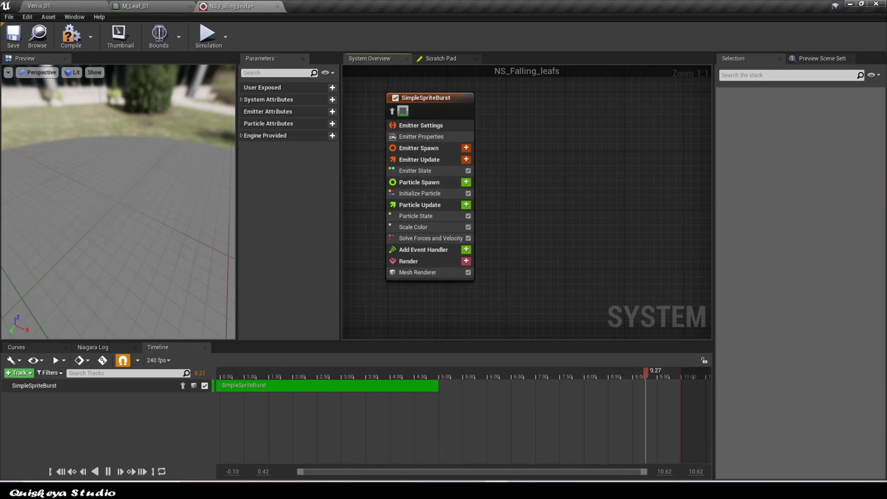
left_click(466, 159)
type("p")
key("BackSpace")
type("spa")
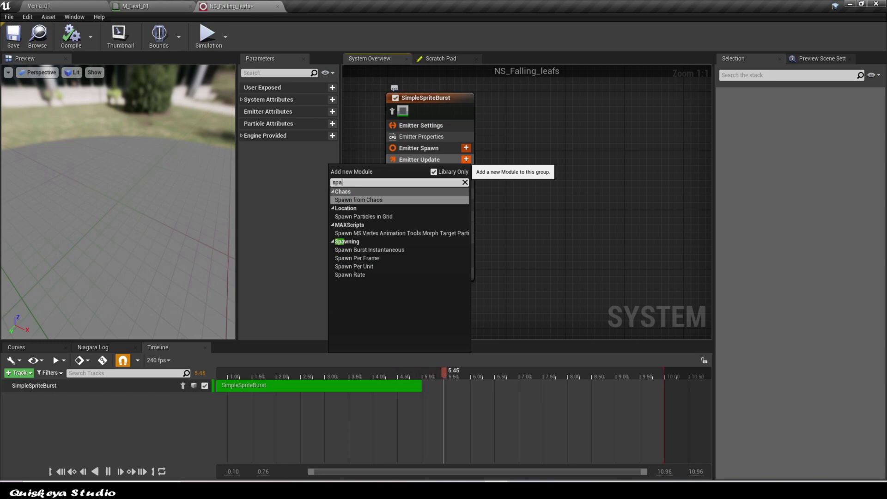
left_click(350, 275)
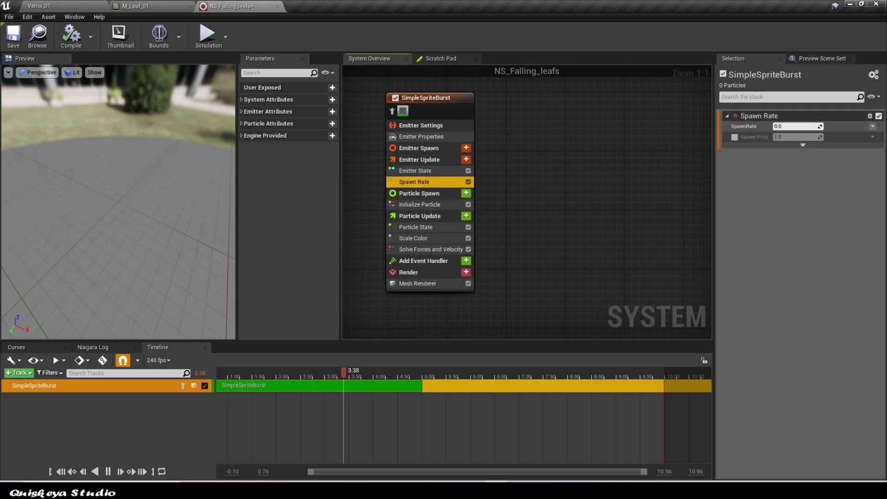
Step: Make the spawn rate a Uniform Ranged Float with a minimum of 0.0 and a maximum of 2.0
left_click(873, 127)
type("ran")
left_click(795, 184)
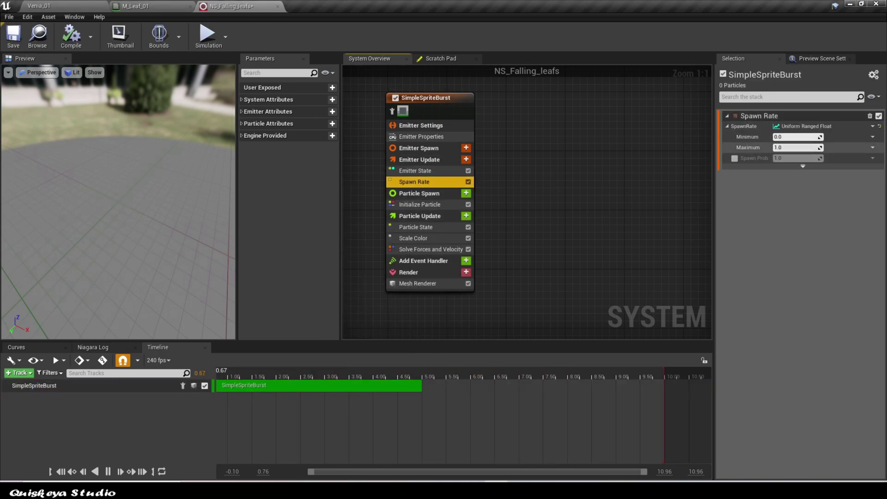
left_click_drag(121, 203, 152, 185)
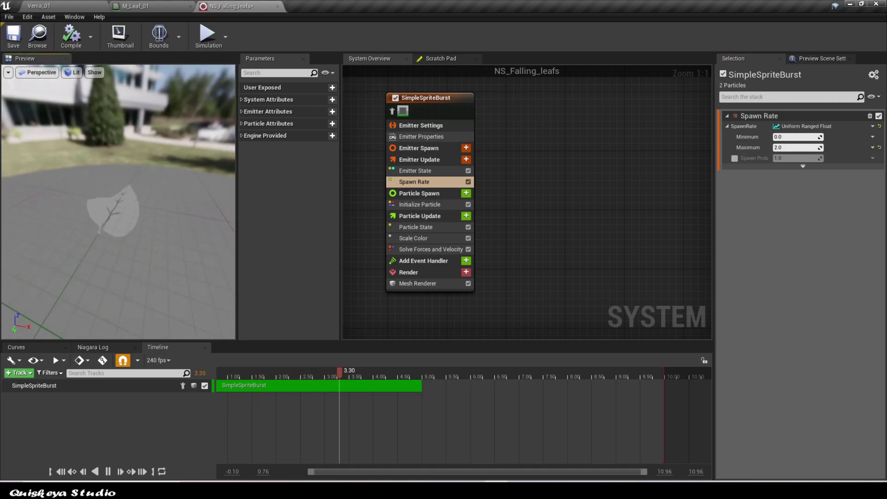
Step: Add a Sphere Location module to Particle Spawn with a sphere radius of 250
left_click(466, 193)
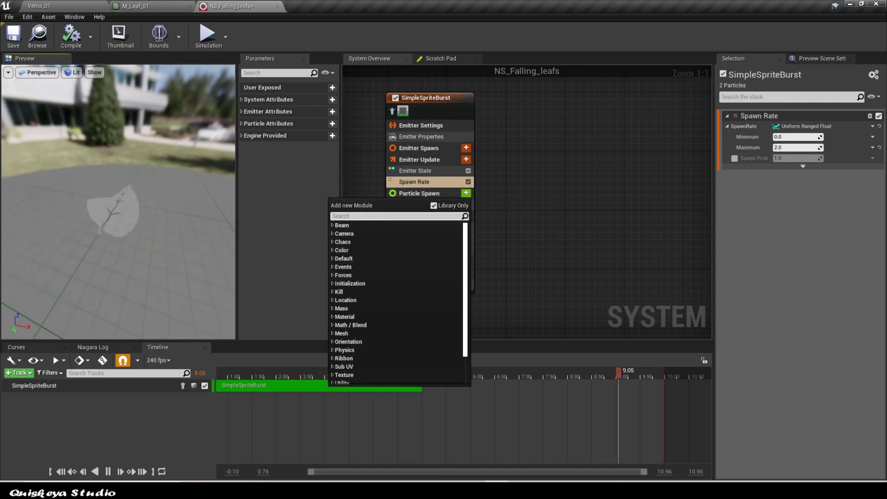
left_click(468, 194)
left_click(467, 193)
type("s")
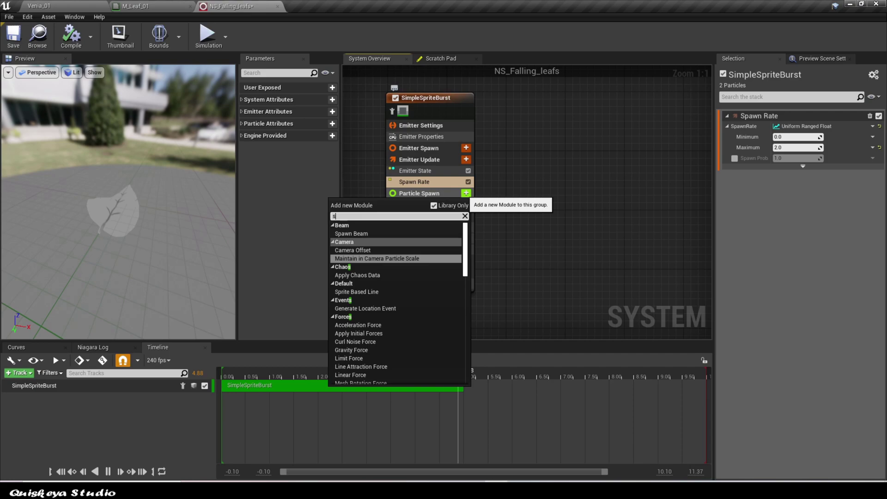
type("p")
key("Return")
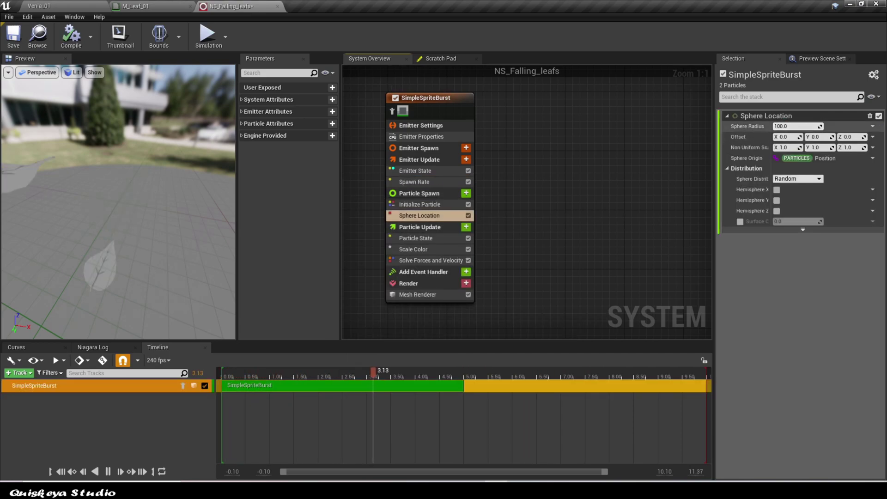
left_click(796, 126)
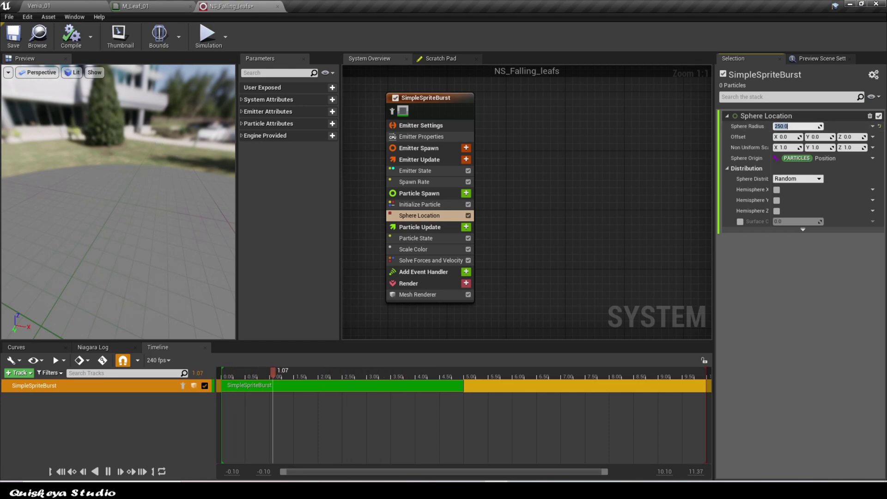
left_click_drag(118, 204, 180, 210)
Step: Try an Add Rotational Velocity module in Particle Spawn and delete it again
left_click(466, 194)
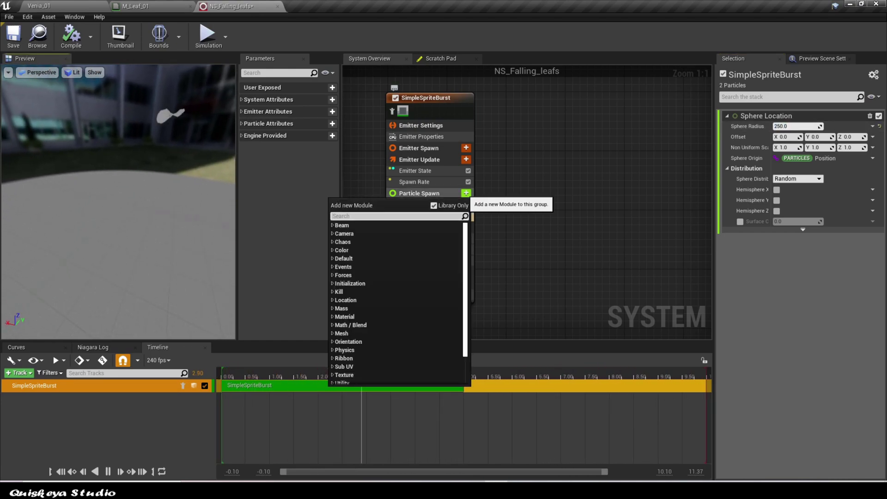
type("ro")
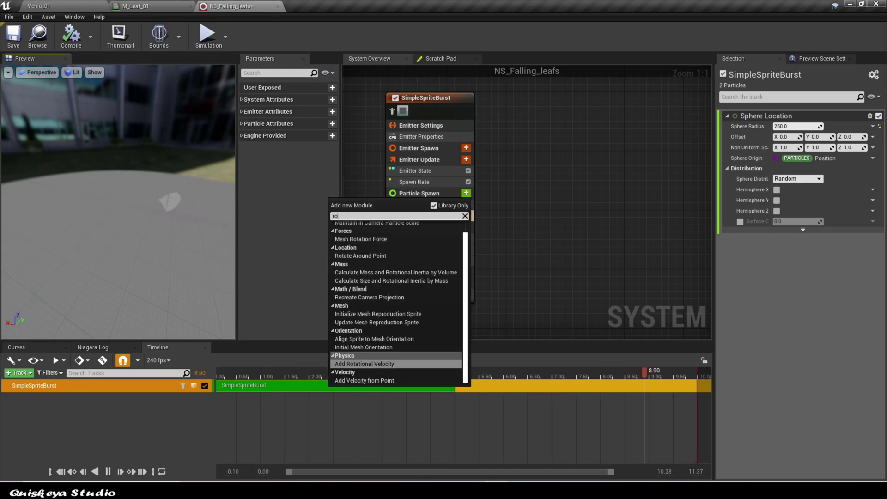
type("ta")
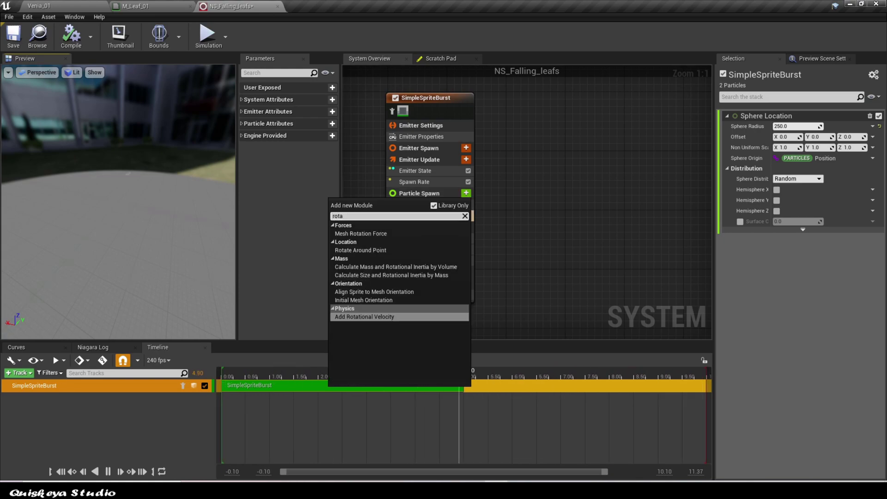
key("Return")
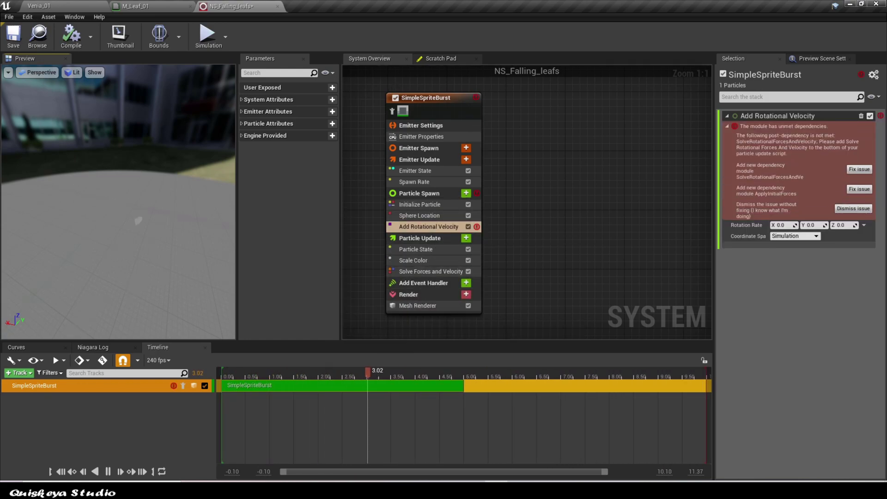
right_click(444, 226)
left_click(470, 355)
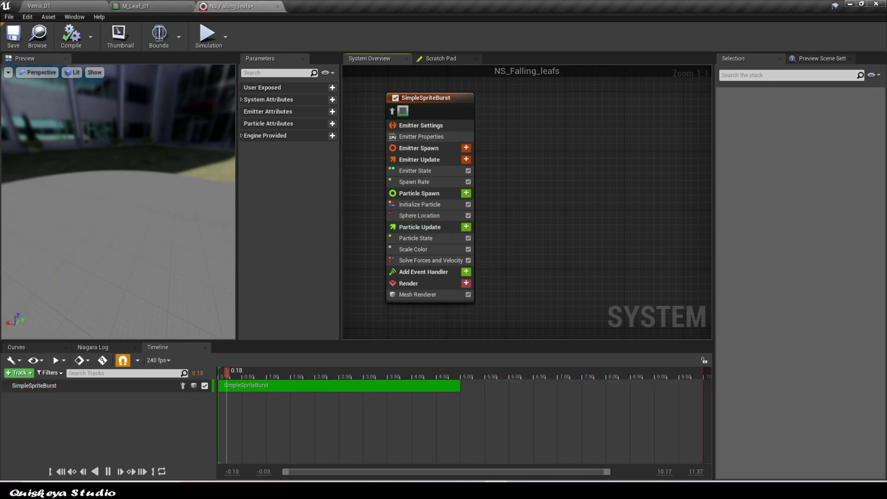
Step: Add an Initial Mesh Orientation module to Particle Spawn
left_click(465, 194)
type("rota")
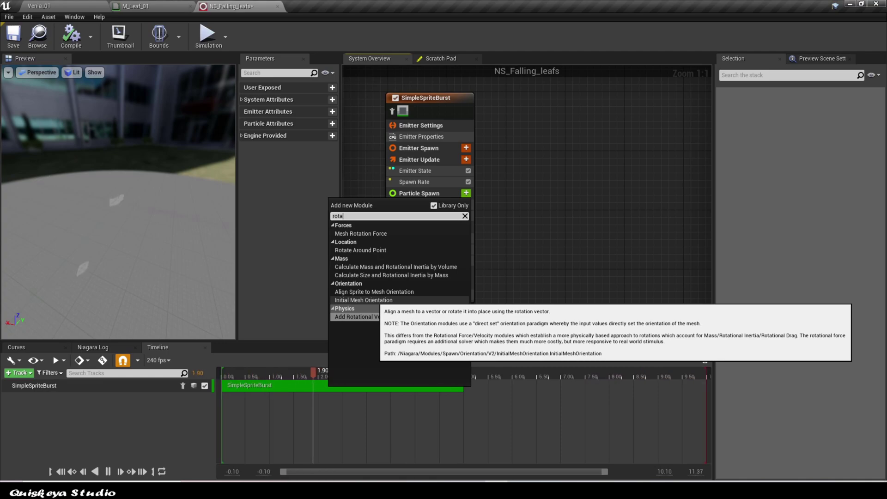
left_click(365, 299)
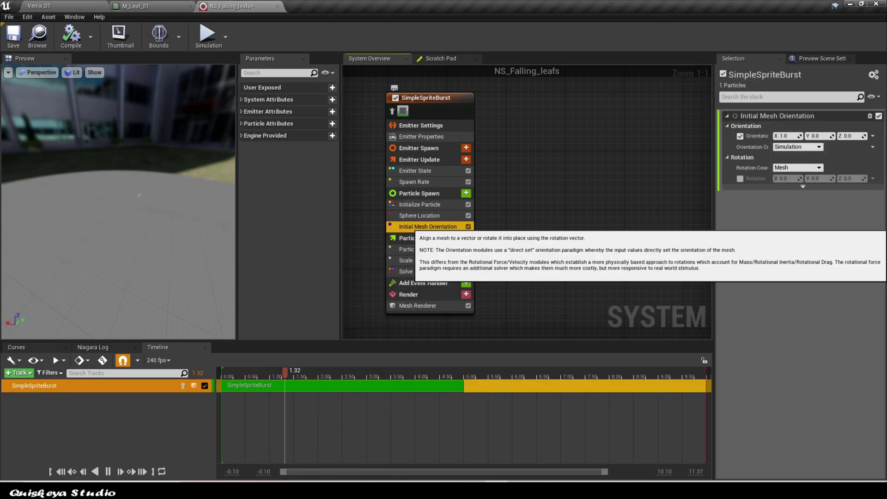
Step: Make the orientation vector of Initial Mesh Orientation a Random Vector with a vector scale of about 1.72
left_click(873, 135)
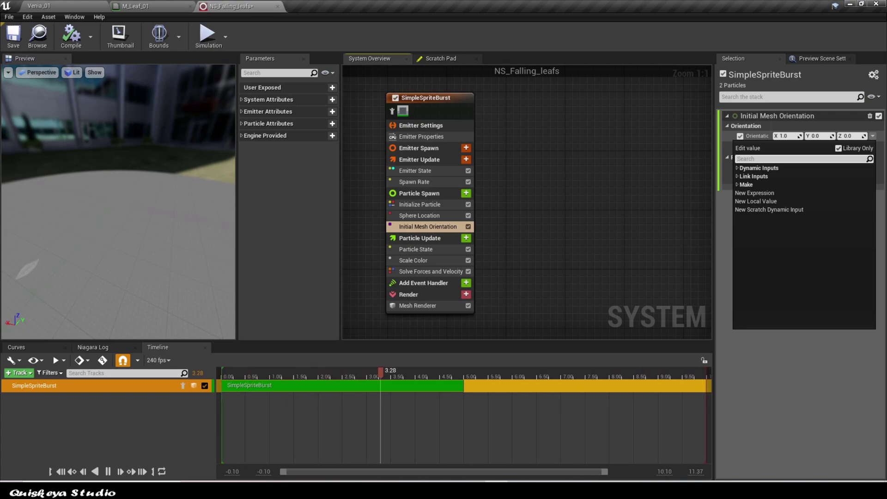
type("ra")
left_click(759, 185)
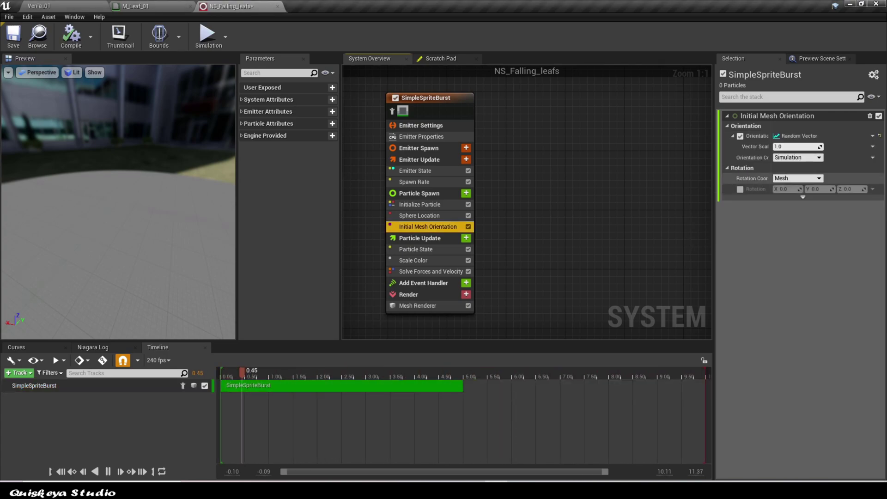
left_click_drag(796, 147, 804, 147)
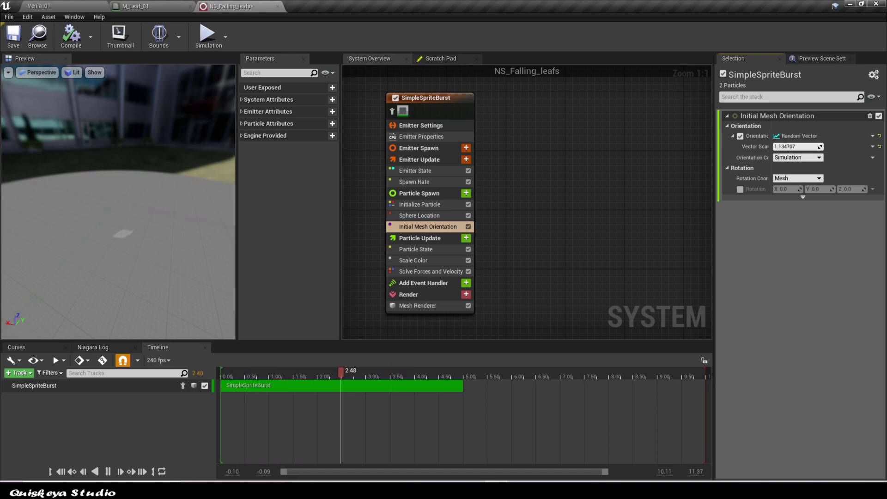
left_click_drag(102, 199, 213, 189)
left_click_drag(806, 146, 818, 147)
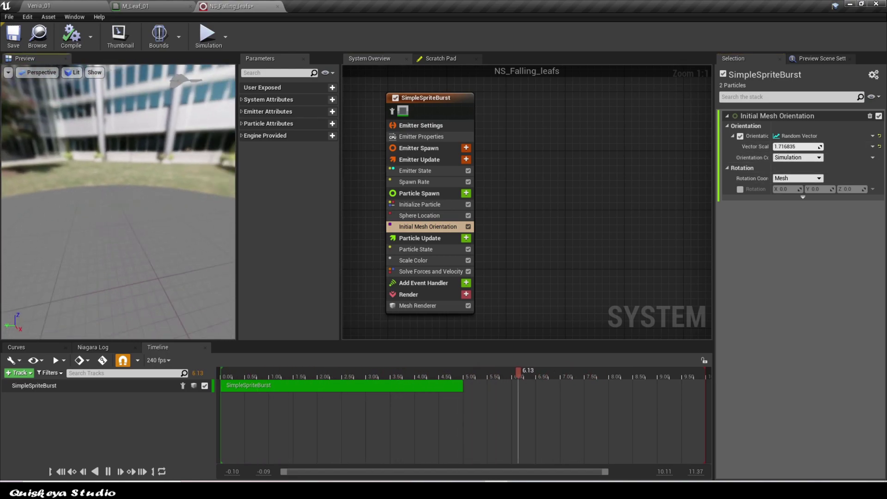
left_click_drag(106, 199, 208, 202)
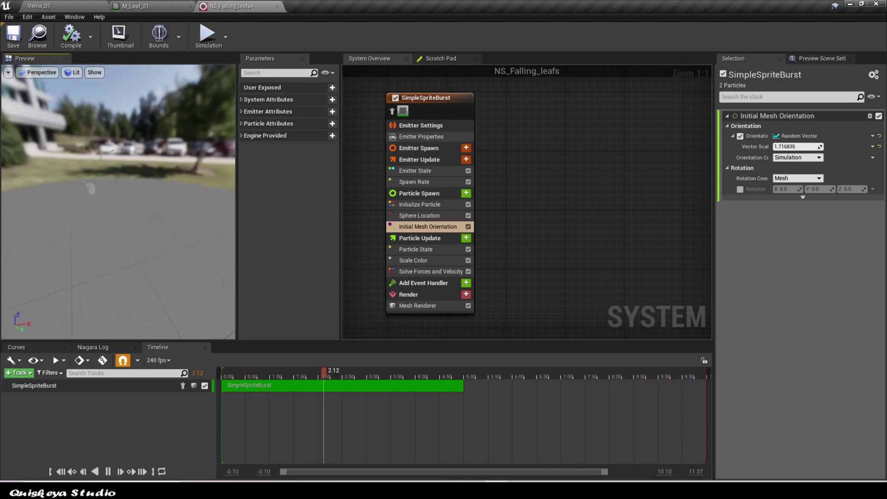
Step: Set the Initialize Particle color to a light green of about R 0.388, G 1.0, B 0.199
right_click_drag(498, 277, 497, 230)
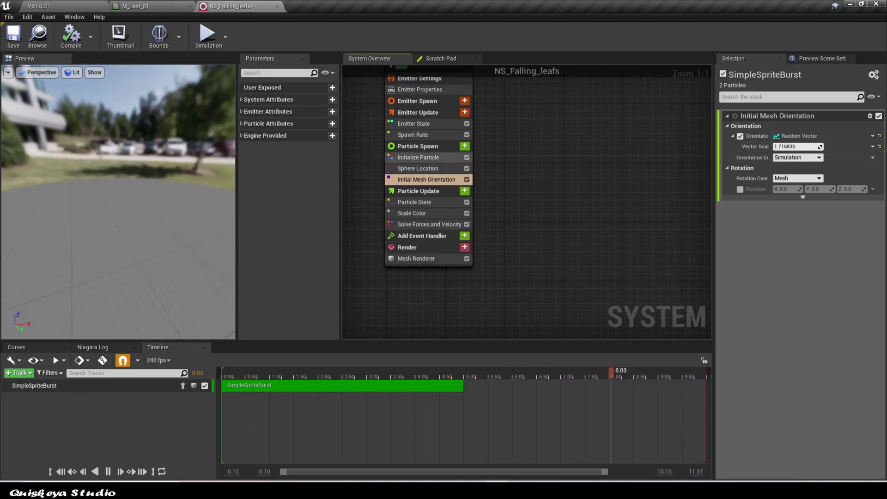
left_click(419, 158)
left_click(781, 172)
left_click_drag(641, 253, 632, 286)
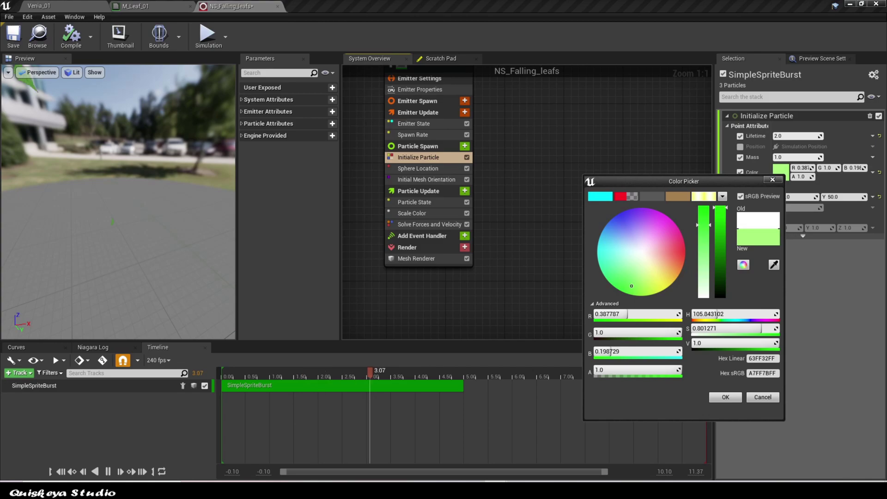
left_click(726, 398)
Step: Make the particle lifetime a Uniform Ranged Float with a minimum of 5.0 and a maximum of 8.0
left_click(872, 136)
type("ra")
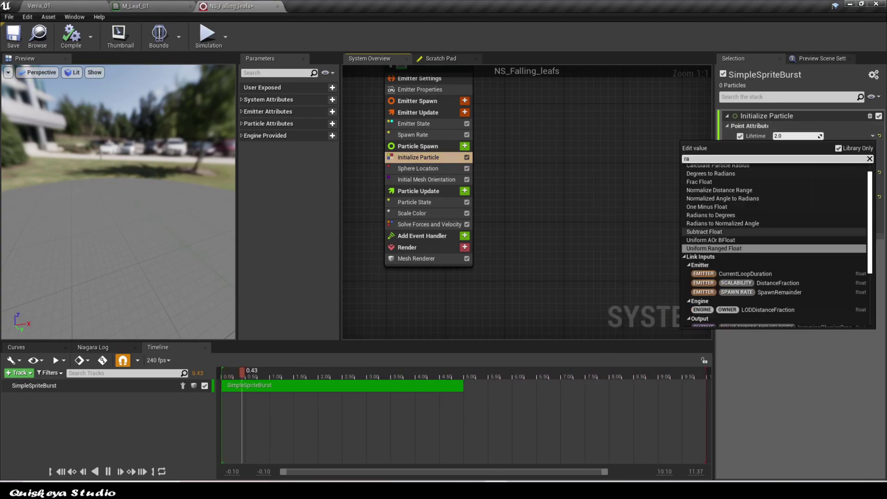
left_click(714, 248)
left_click(793, 147)
type("5")
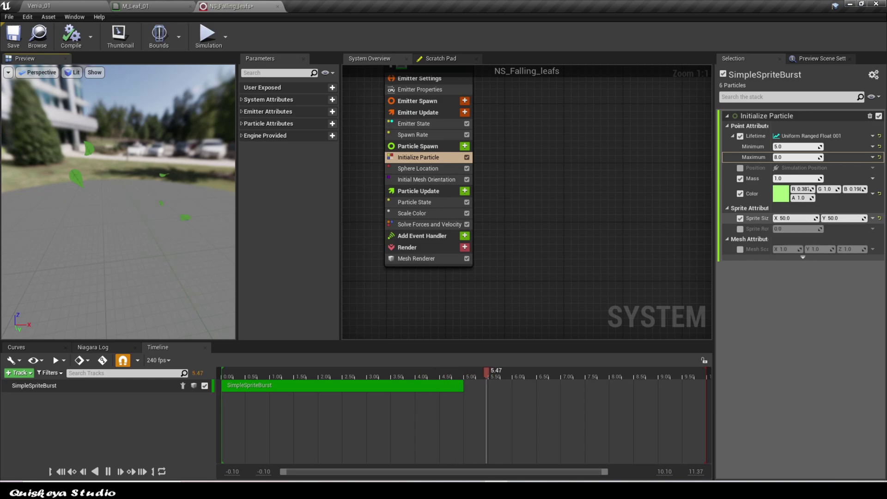
left_click(872, 219)
type("ran")
key("Return")
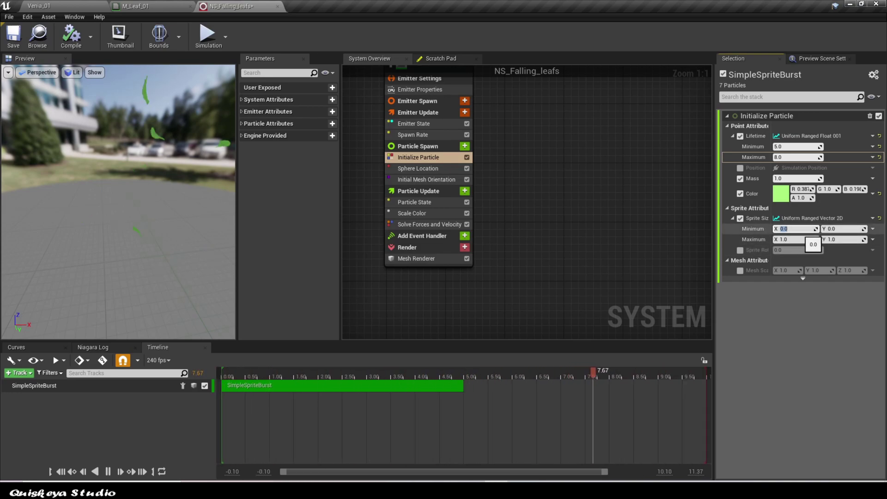
Step: Disable the sprite size and make the mesh scale a Uniform Ranged Vector from 1.0 to 1.5 on all axes
left_click(740, 218)
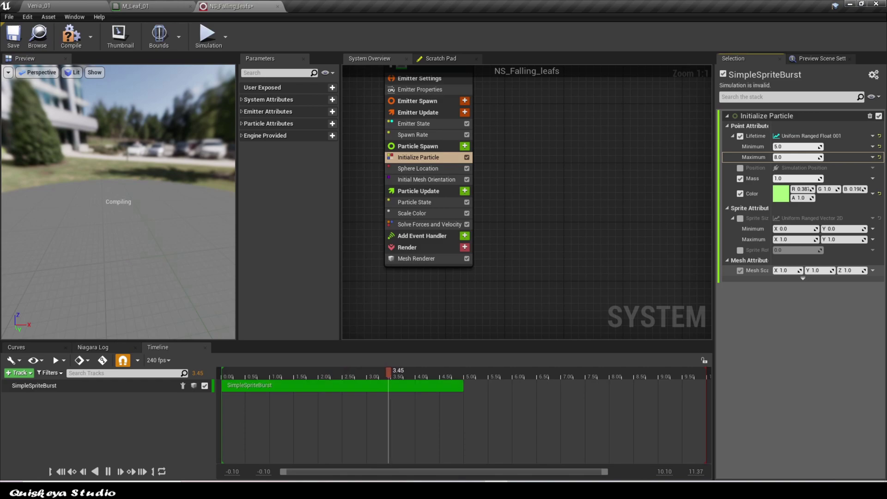
left_click(873, 270)
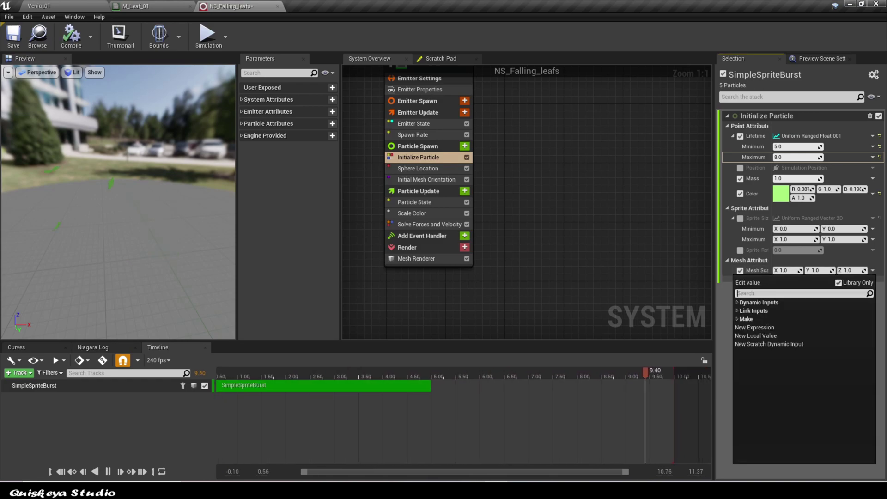
type("ra")
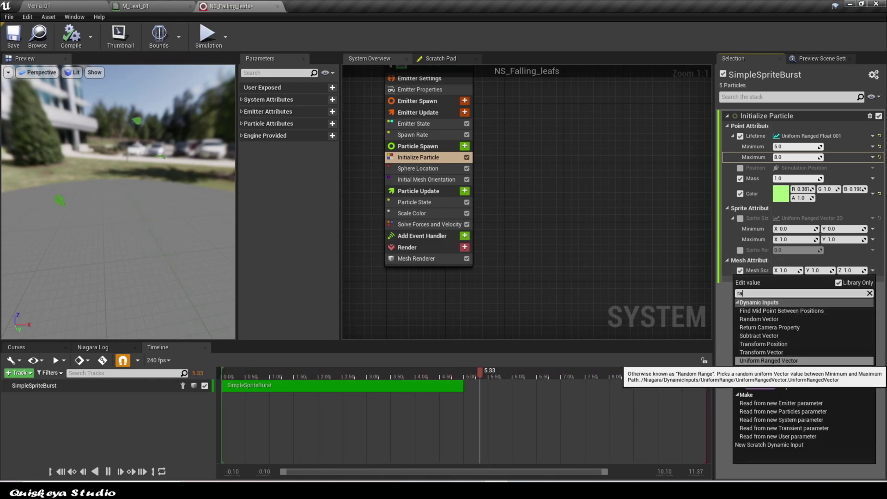
left_click(758, 360)
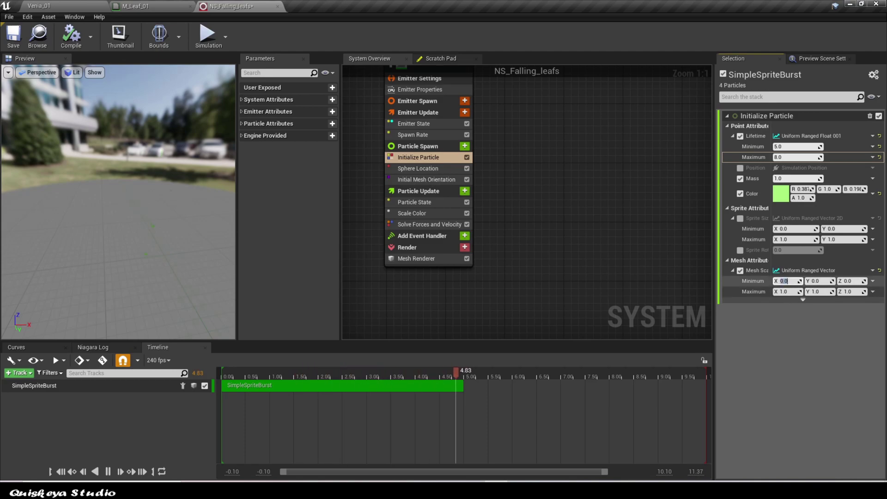
type("1")
key("Tab")
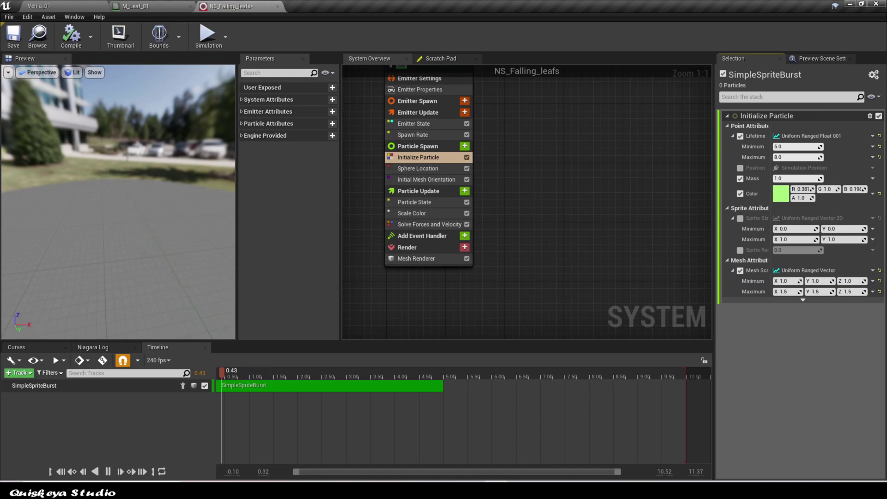
left_click_drag(118, 201, 120, 222)
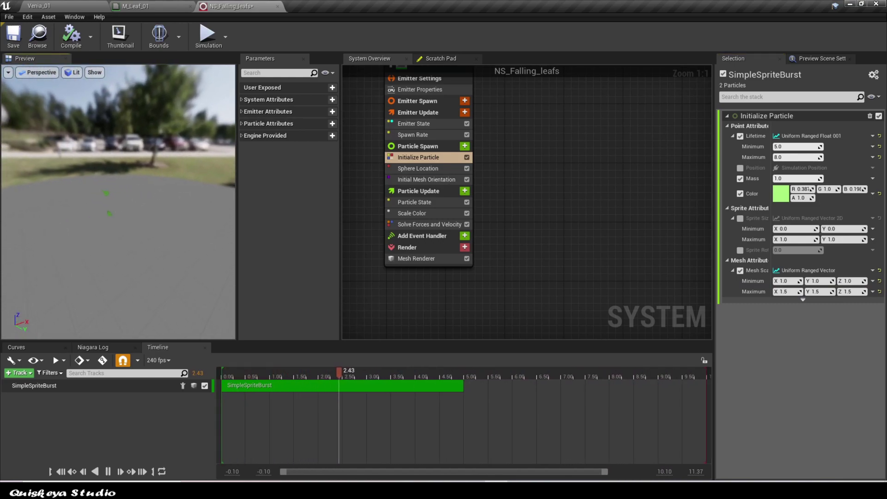
Step: Add a Solve Rotational Forces and Velocity module to Particle Update
mouse_move(520, 236)
right_mouse_down()
mouse_move(540, 230)
mouse_move(532, 237)
right_mouse_up()
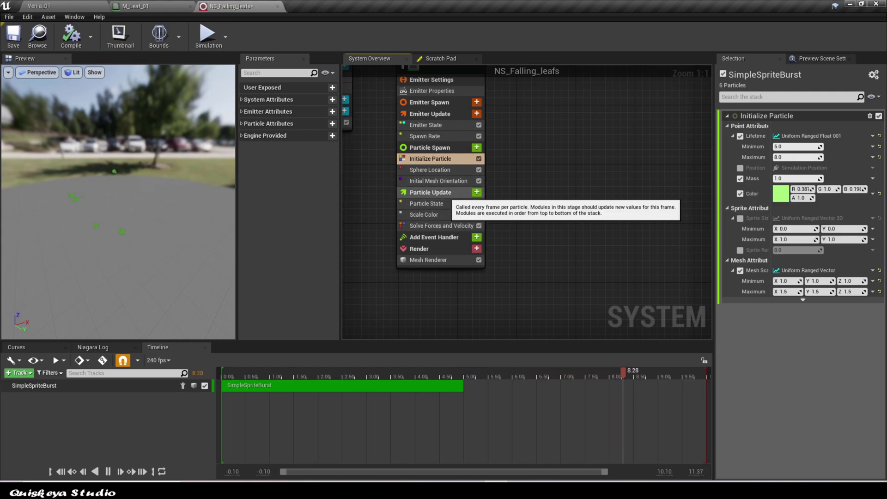
left_click(432, 193)
left_click(477, 192)
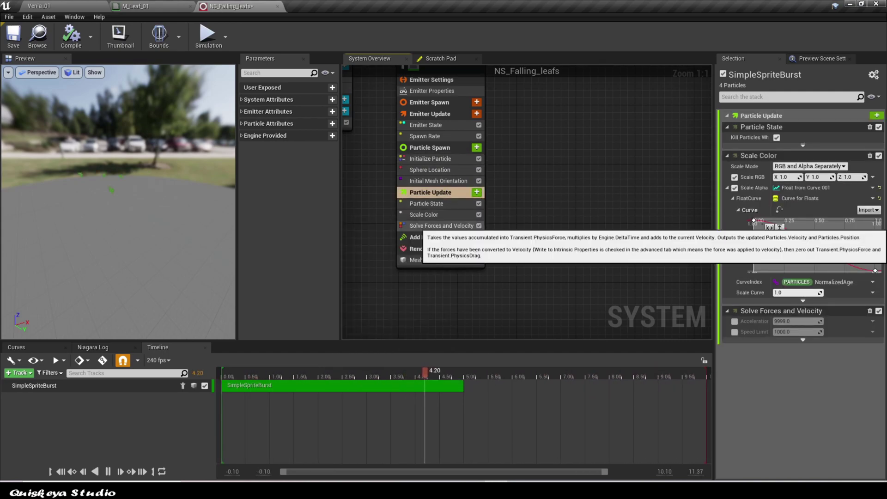
type("vel")
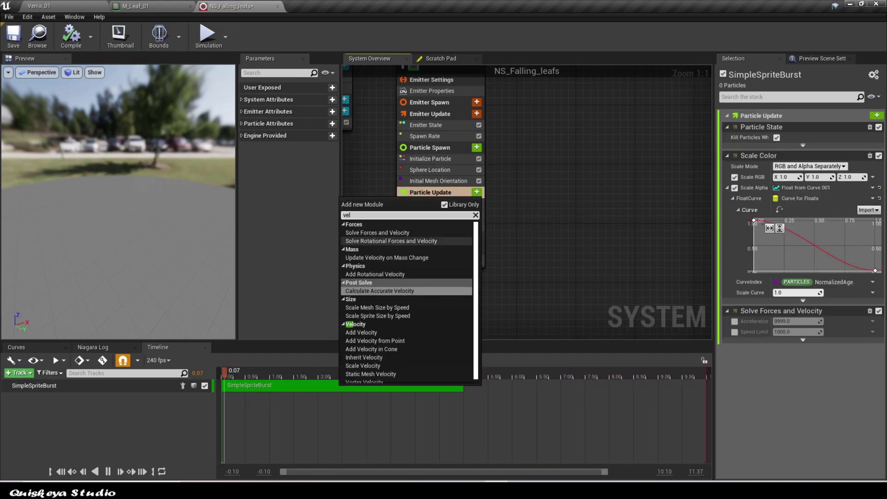
left_click(391, 240)
Step: Add an Add Rotational Velocity module to Particle Update and place it above Solve Forces and Velocity
left_click(504, 193)
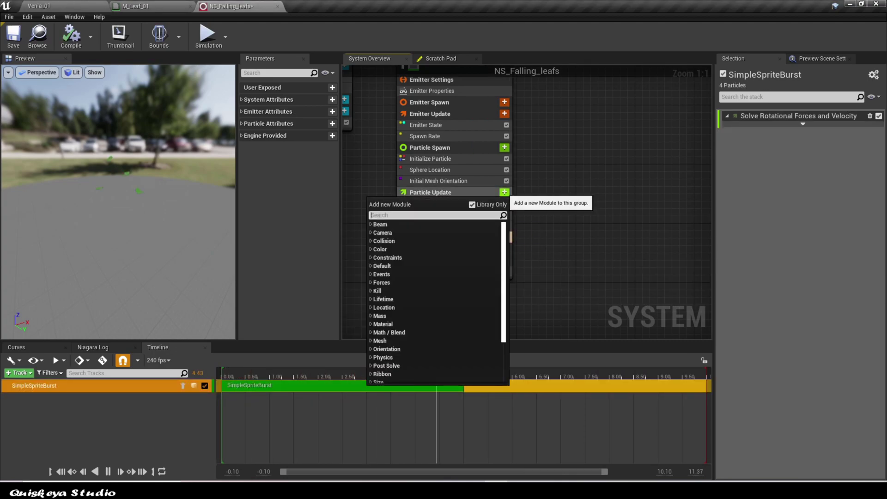
type("ro")
left_click(418, 363)
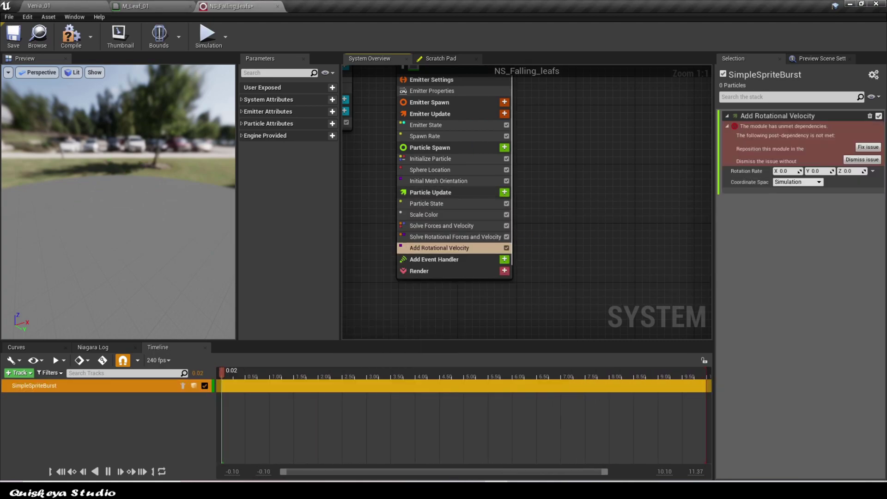
left_click_drag(458, 248, 455, 224)
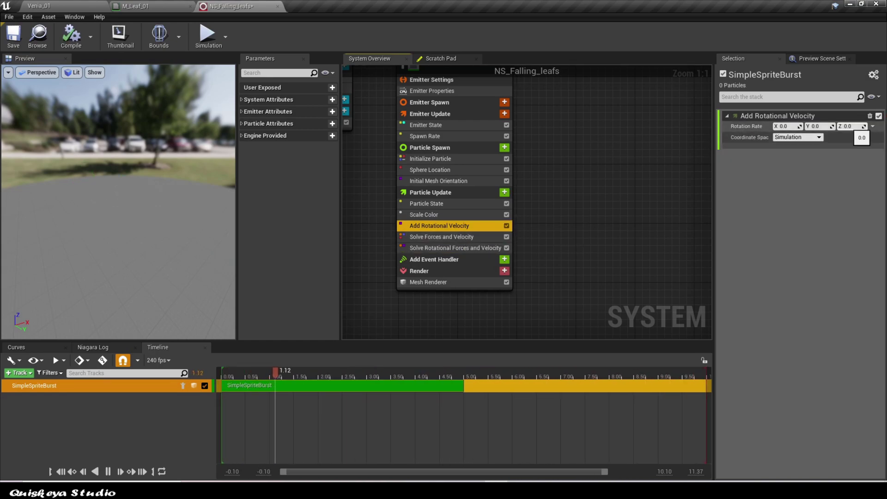
Step: Make the rotation rate a Uniform Ranged Vector with minimum 0.0 on all axes and maximum X 0.001, Y 0.001, Z 0.01
type("0.1")
key("Return")
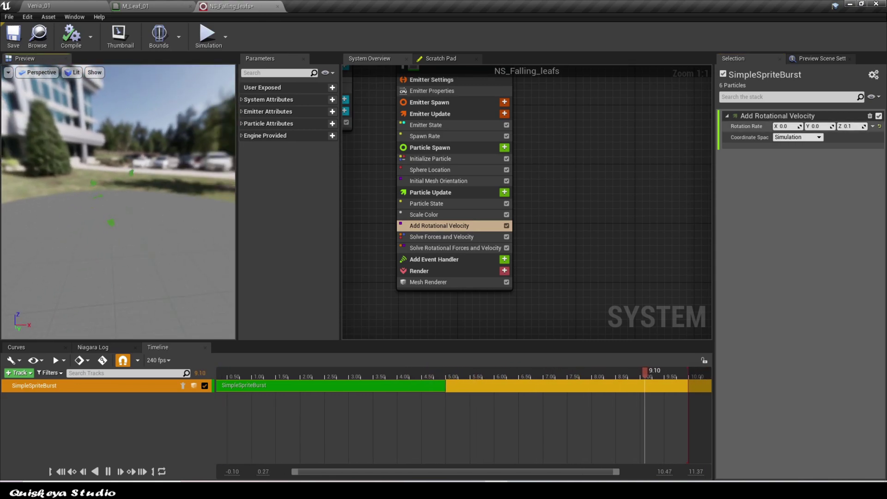
left_click(873, 126)
type("ran")
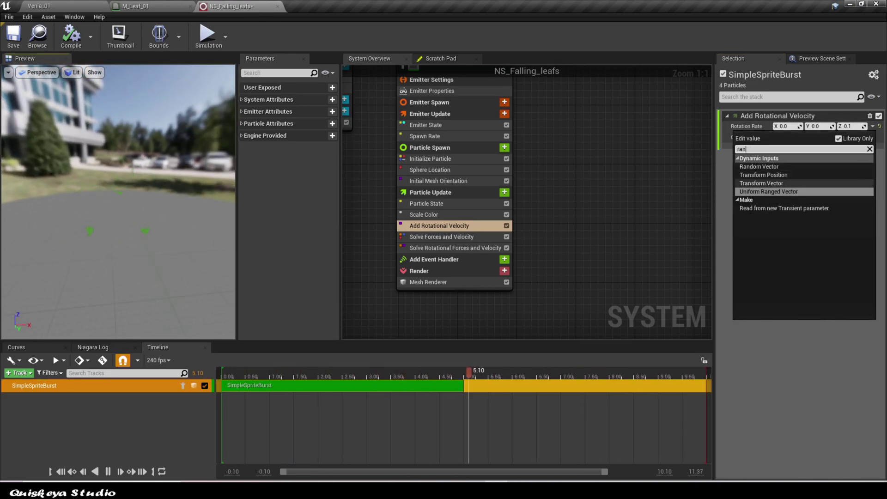
left_click(827, 192)
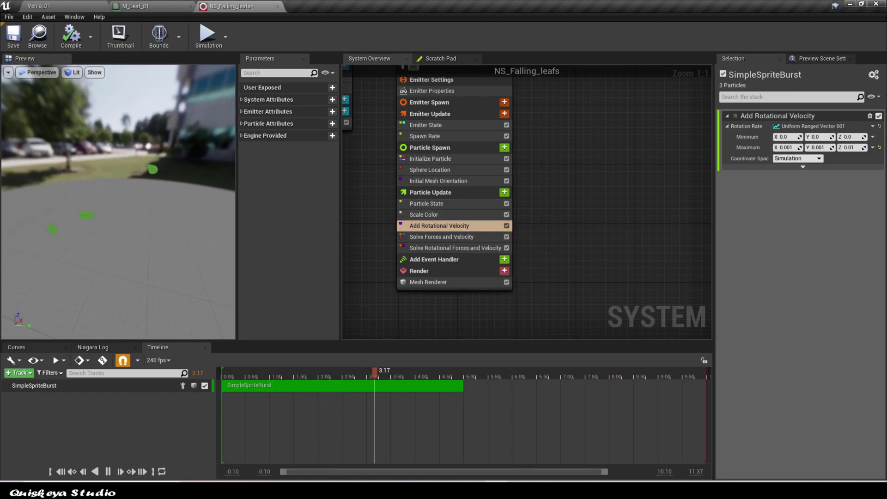
Step: Add a Wind Force module to Particle Update and place it above Add Rotational Velocity
left_click(504, 192)
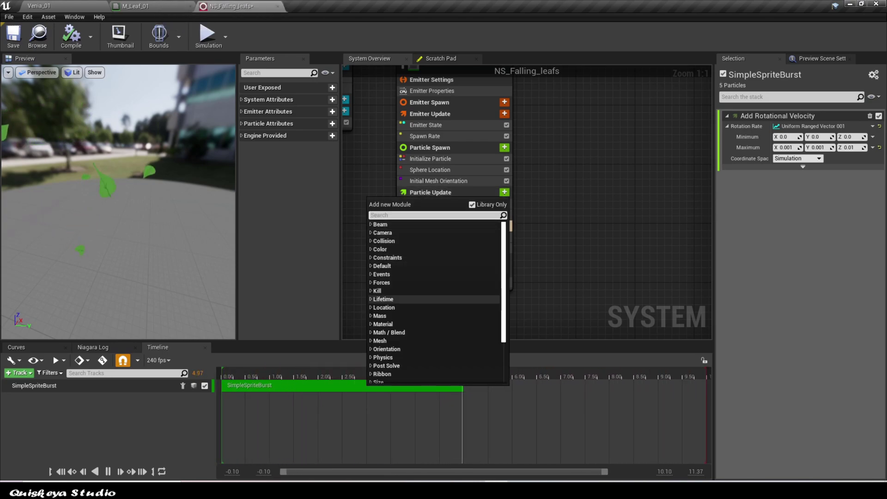
type("wind")
left_click(393, 233)
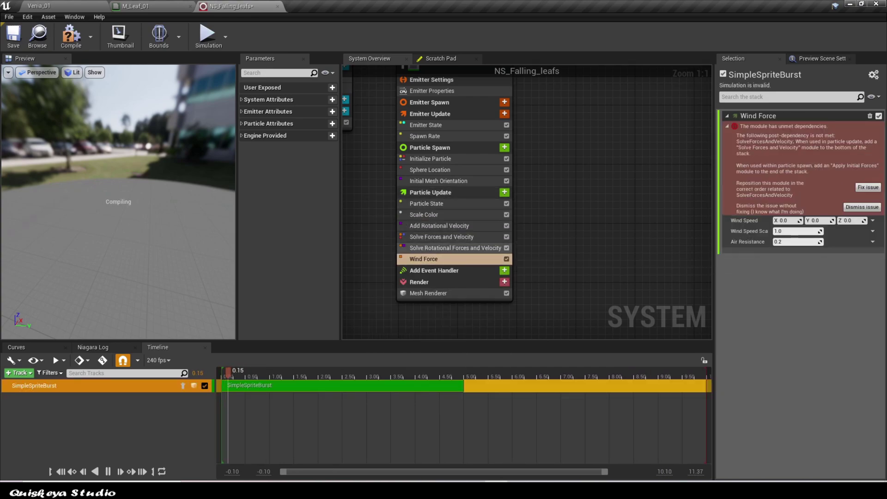
left_click_drag(429, 259, 457, 230)
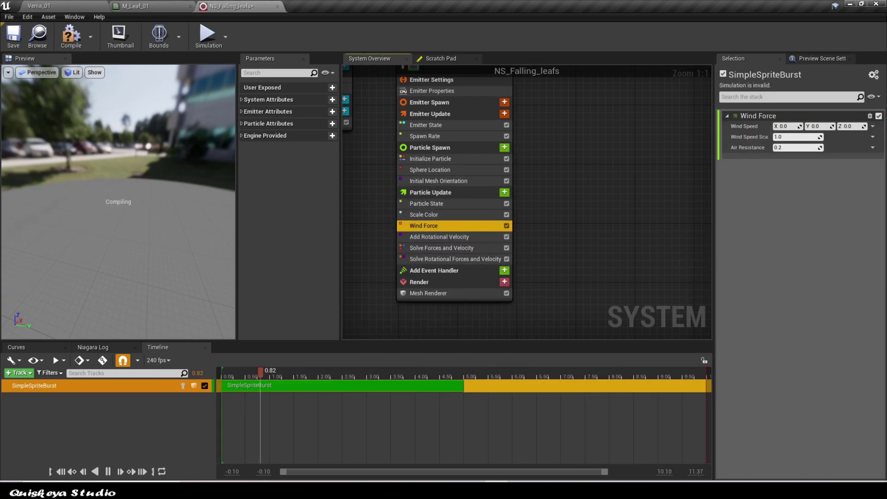
Step: Make the wind speed a Uniform Ranged Vector with minimum 0.0 on all axes and maximum X 0.0, Y 100.0, Z 0.0
left_click(873, 126)
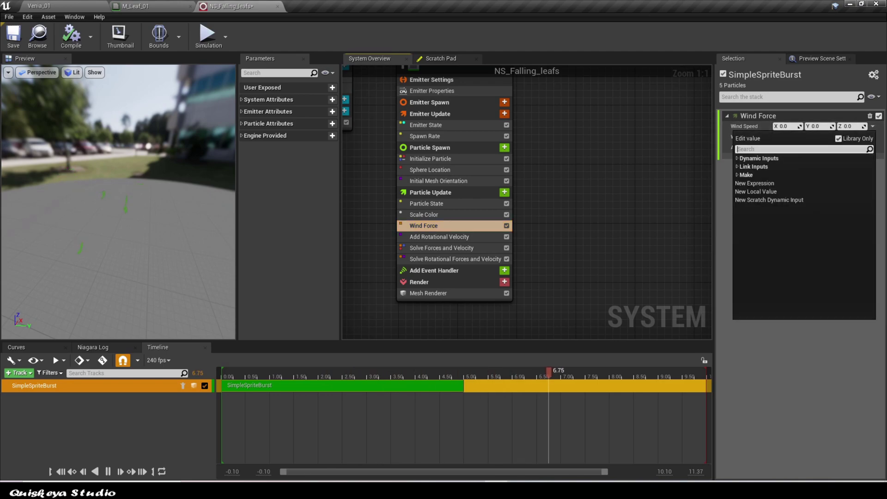
type("ran")
left_click(785, 192)
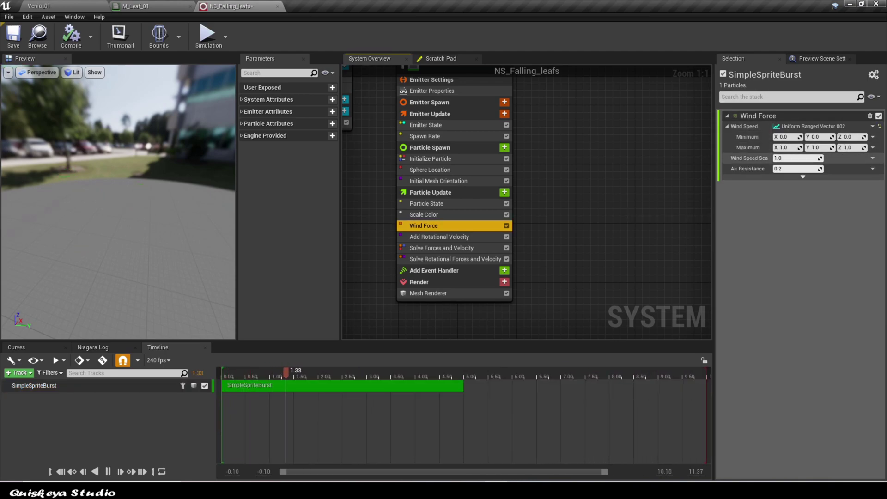
type("1")
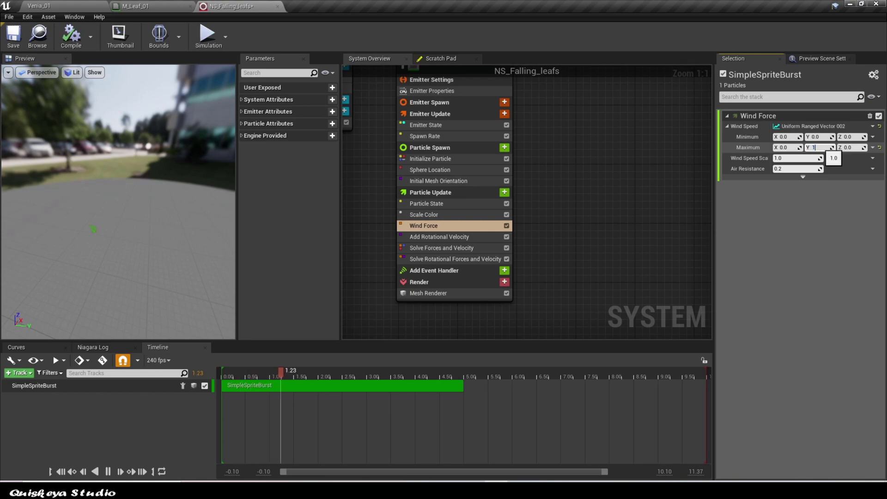
type("00")
key("Return")
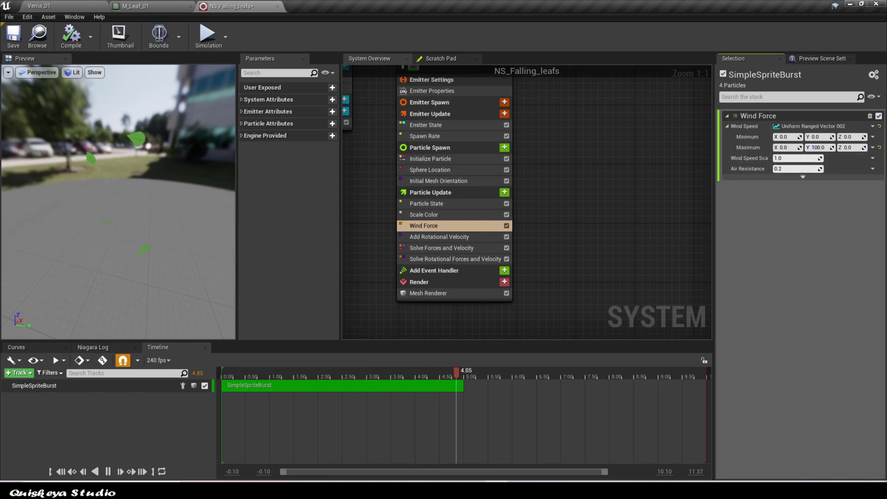
left_click_drag(102, 203, 161, 204)
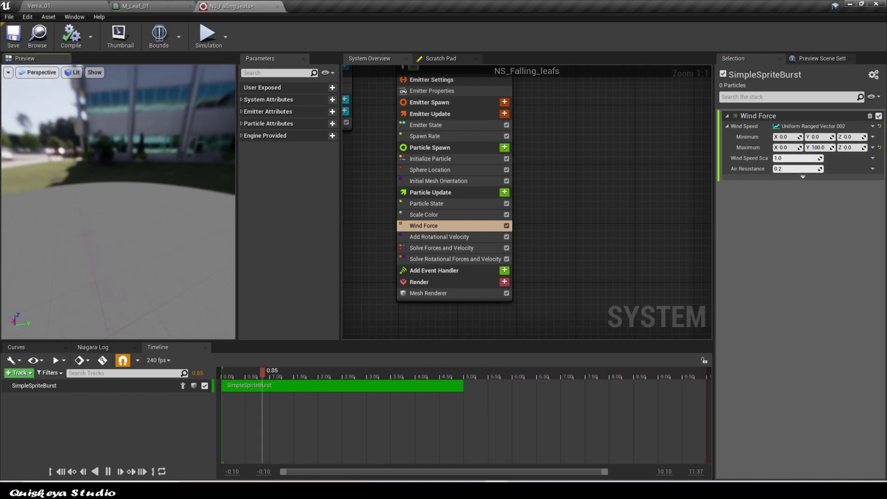
Step: Make the Wind Force's wind speed scale a Uniform Ranged Float with minimum 0.0 and maximum 1.0
left_click(873, 158)
type("f")
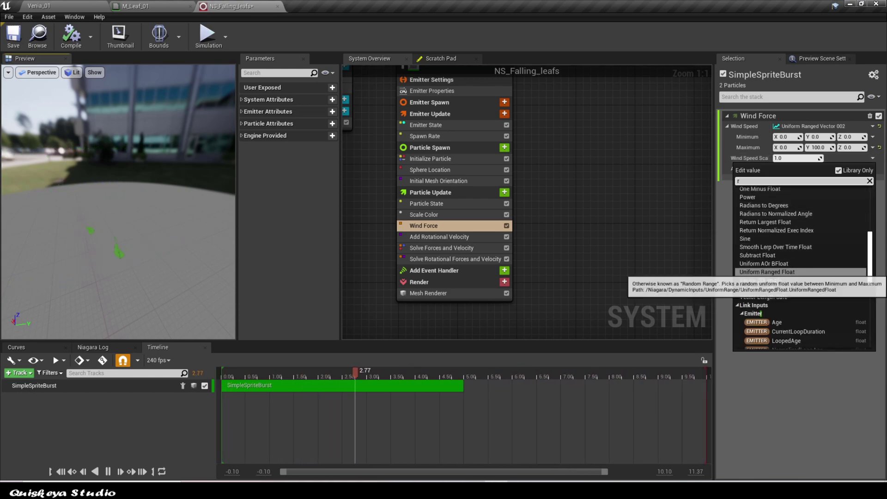
left_click(767, 272)
left_click(795, 169)
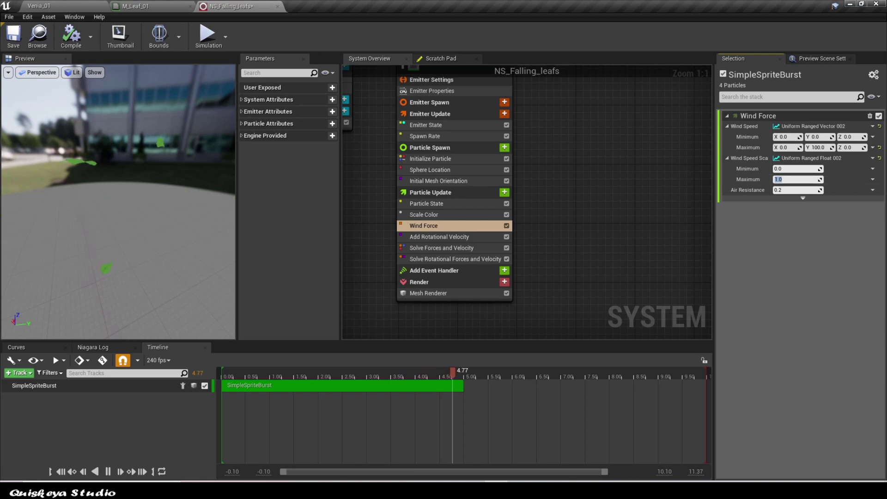
left_click_drag(119, 208, 173, 185)
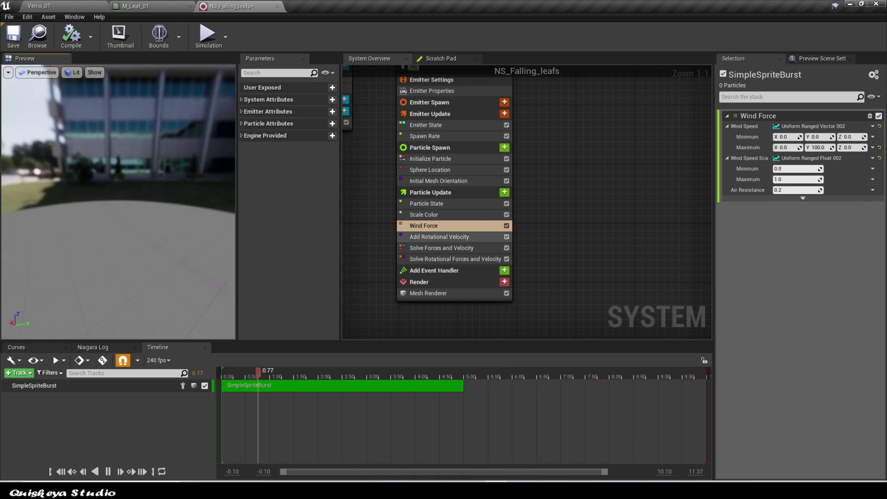
Step: Add a Gravity Force module to Particle Update and place it above Solve Forces and Velocity
left_click(505, 192)
type("gra")
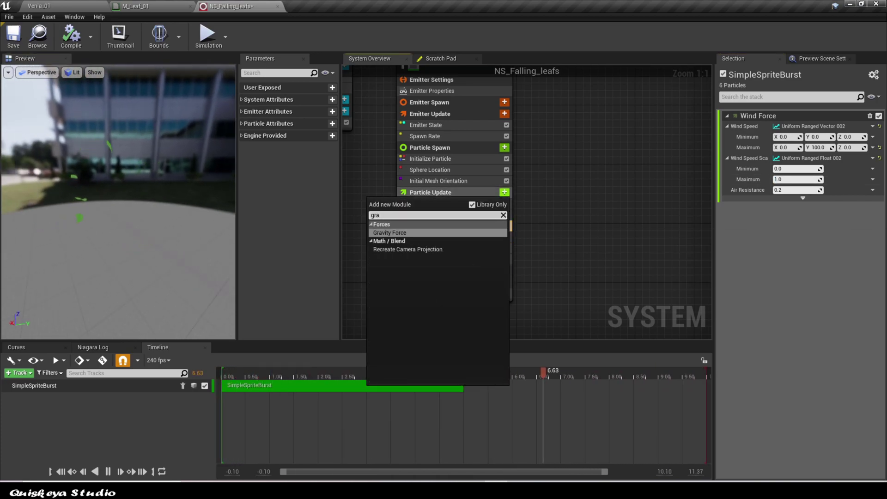
left_click(416, 233)
left_click_drag(455, 270, 463, 245)
Step: Make the gravity a Uniform Ranged Vector with minimum 0.0 on all axes and maximum X 0.0, Y 0.0, Z -100.0
left_click(849, 126)
type("0")
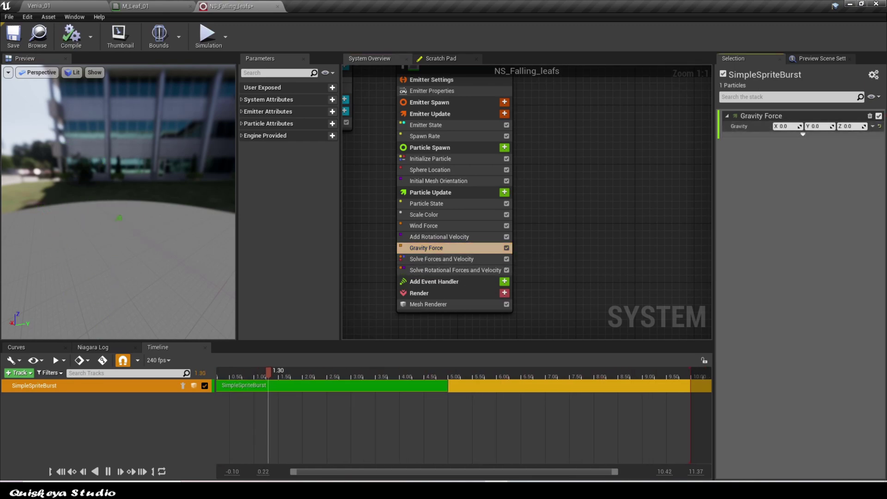
left_click(873, 126)
type("ran")
left_click(772, 191)
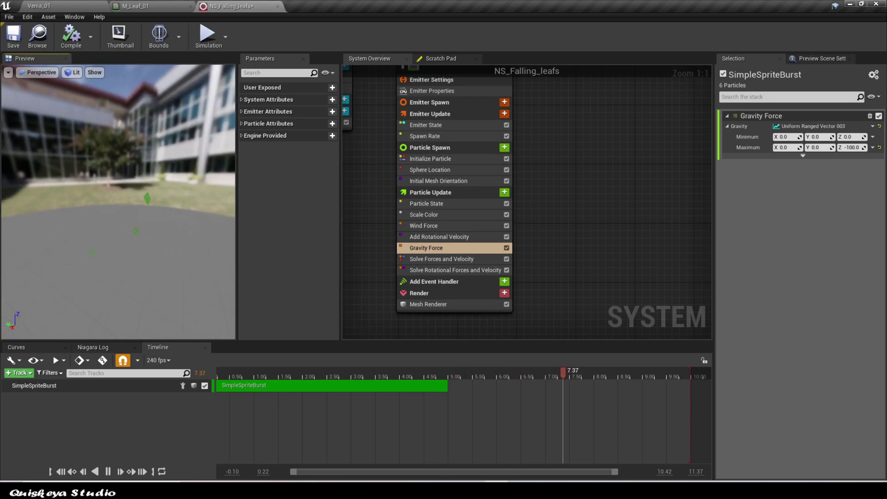
Step: Set the loop duration in Emitter State to 10.0 and save the Niagara system
right_click_drag(443, 159, 461, 204)
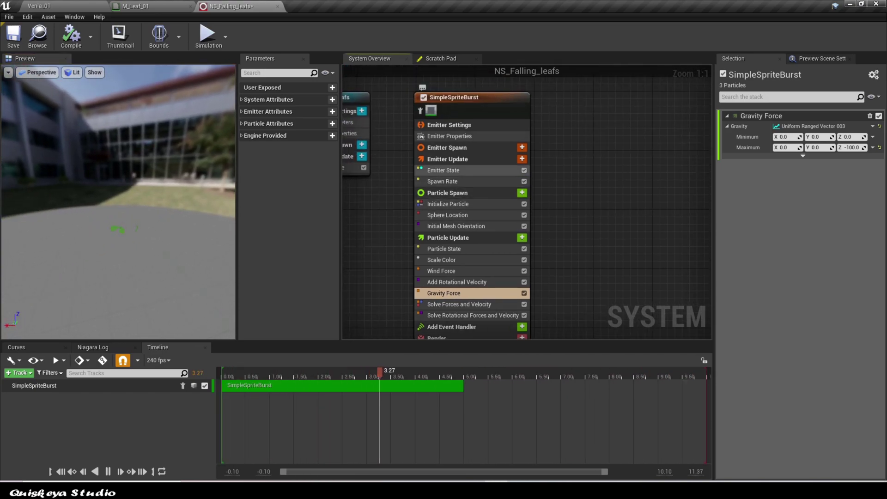
left_click(458, 171)
left_click(793, 160)
type("10")
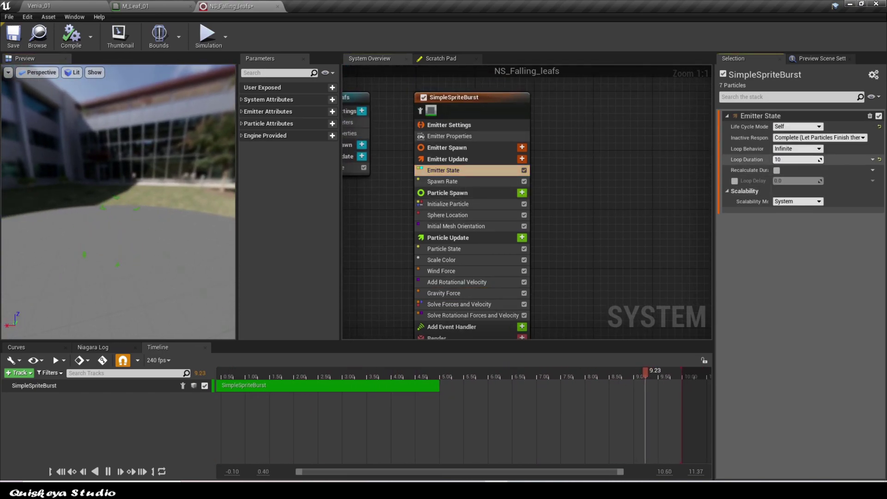
key("Return")
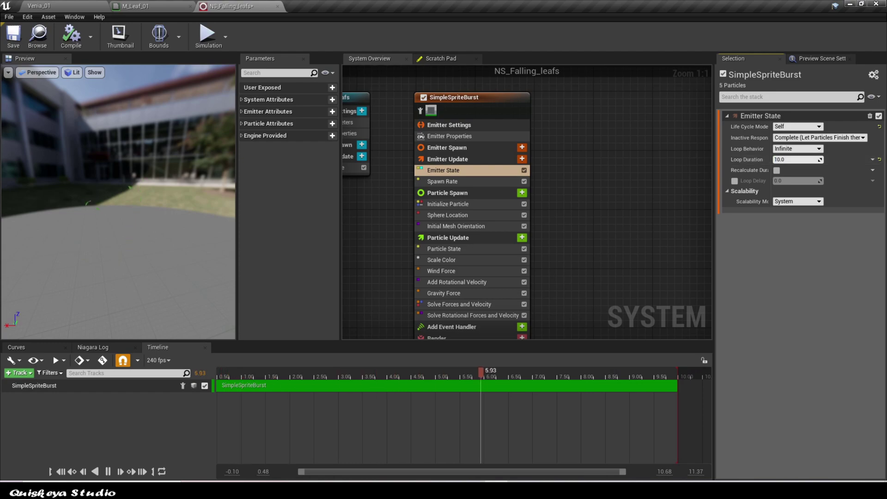
left_click(13, 37)
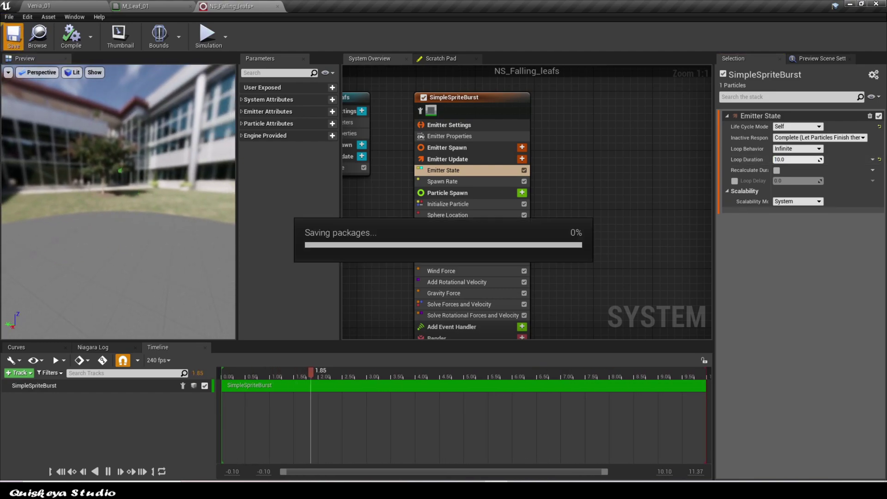
Step: Place NS_Falling_leafs in the Venia_01 level and move it into the canopy of the nearby tree
left_click(40, 6)
left_click_drag(83, 415, 492, 60)
scroll(499, 95, "down", 3)
right_click_drag(493, 59, 419, 65)
key("d")
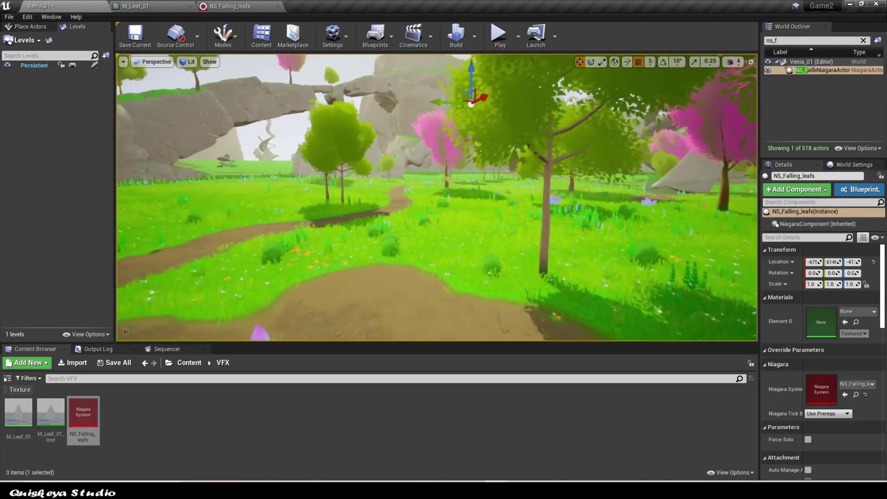
left_click_drag(452, 98, 500, 107)
right_click_drag(522, 107, 537, 111)
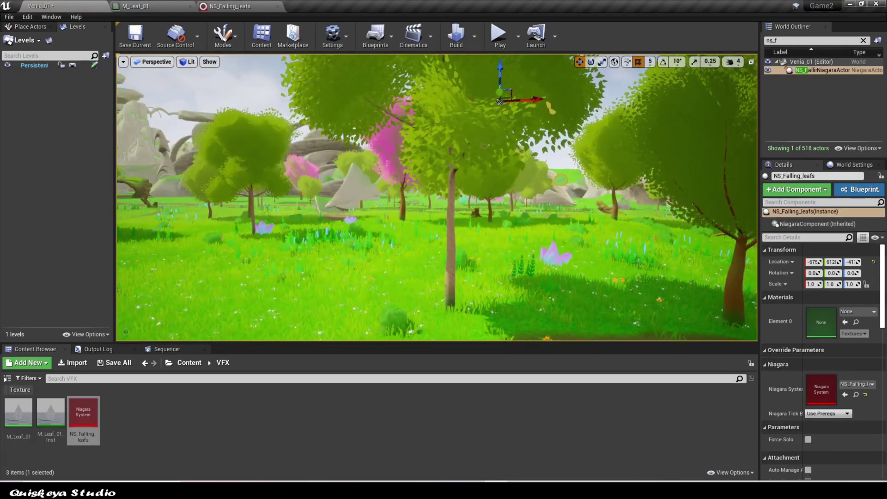
Step: Set the mesh scale in Initialize Particle to minimum 0.5 and maximum 1.0 on all axes, and save the system
left_click(230, 6)
left_click(456, 226)
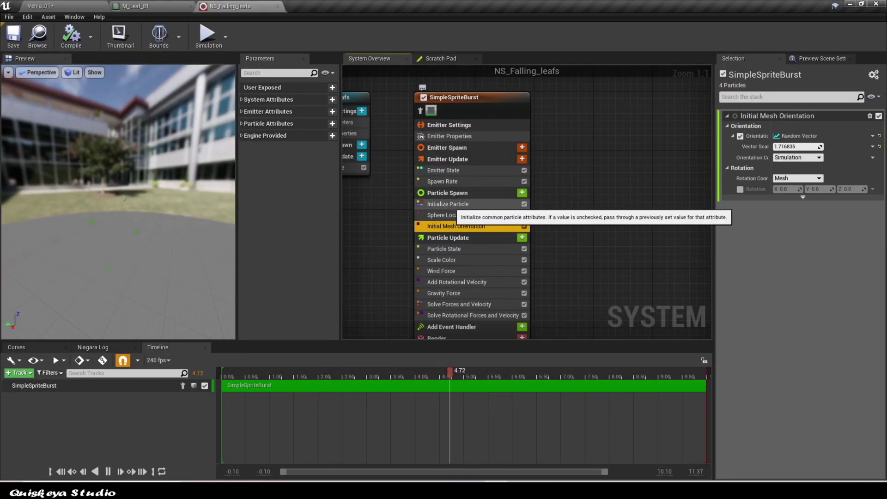
left_click(448, 204)
left_click(785, 281)
type(".5")
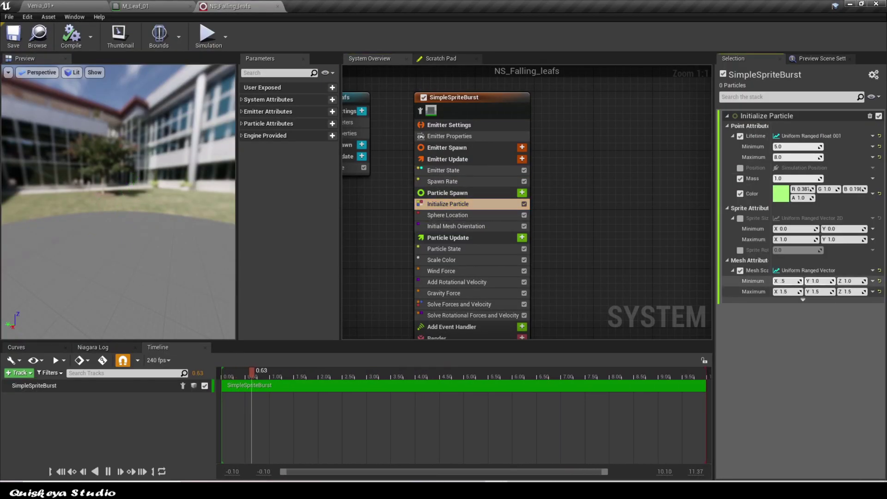
key("Tab")
type(".5")
key("Tab")
type("1")
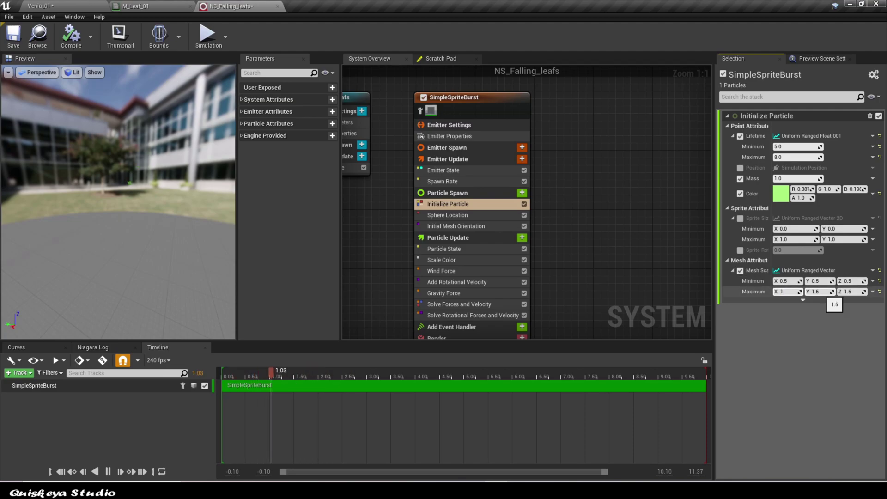
key("ctrl+s")
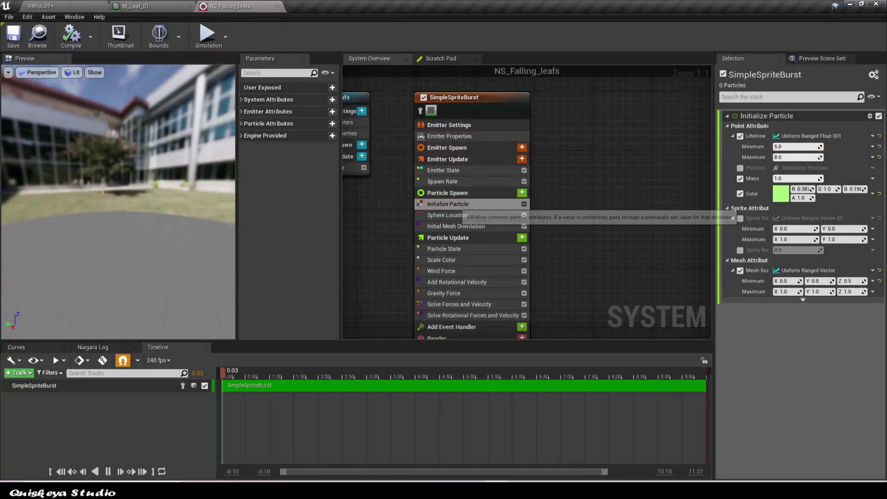
Step: Set the particle color to a dark leaf green sampled from the tree foliage in the level, and check the leaves in the viewport
left_click(781, 193)
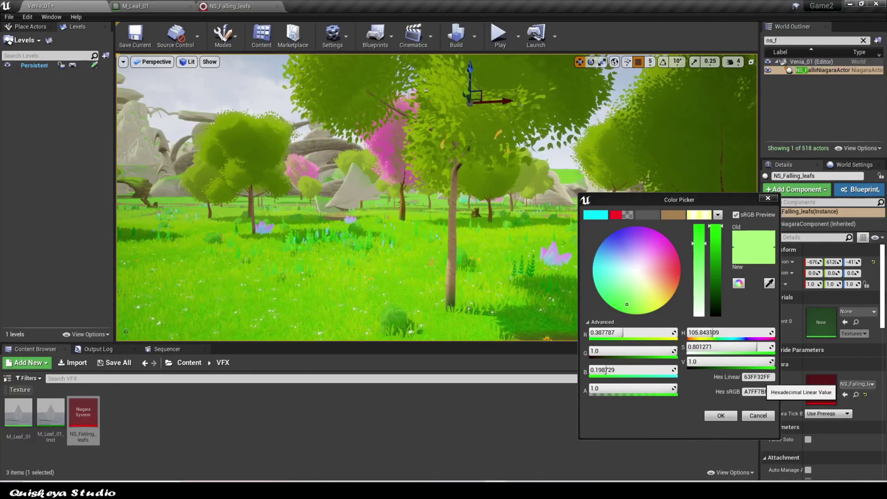
left_click(769, 283)
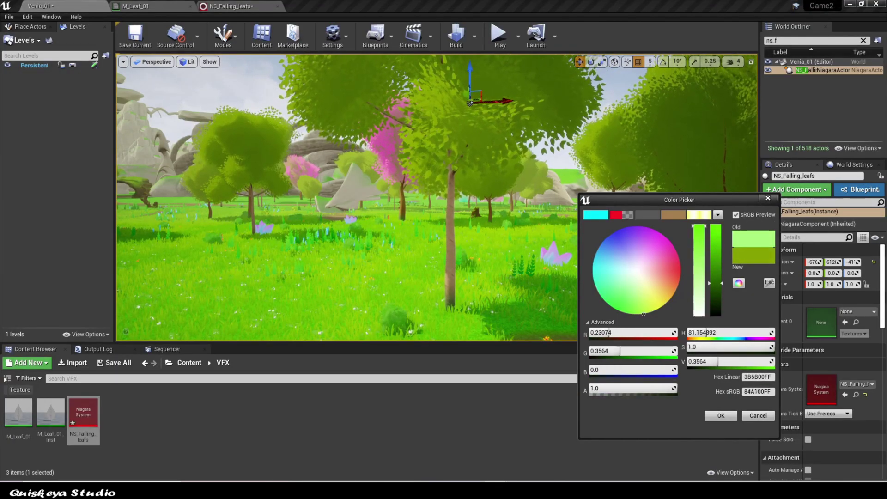
left_click(467, 139)
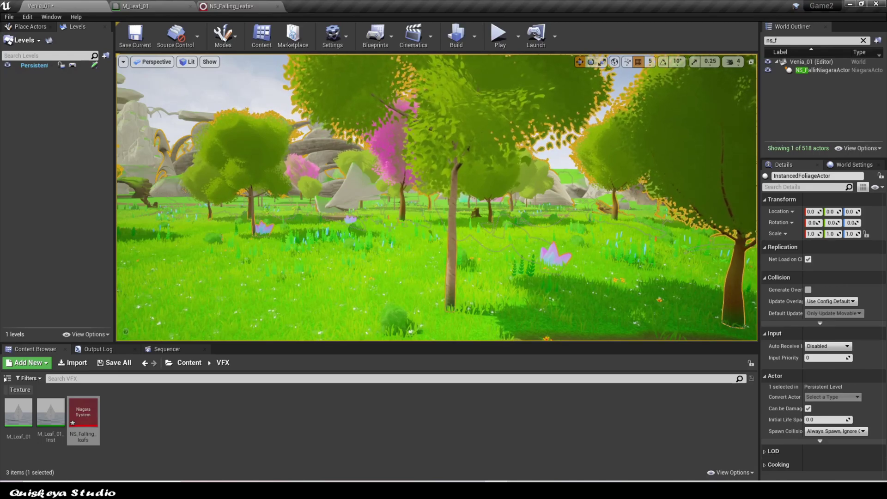
mouse_move(546, 259)
right_mouse_down()
mouse_move(555, 287)
mouse_move(541, 249)
mouse_move(550, 243)
mouse_move(558, 270)
right_mouse_up()
left_click(555, 286)
key("F11")
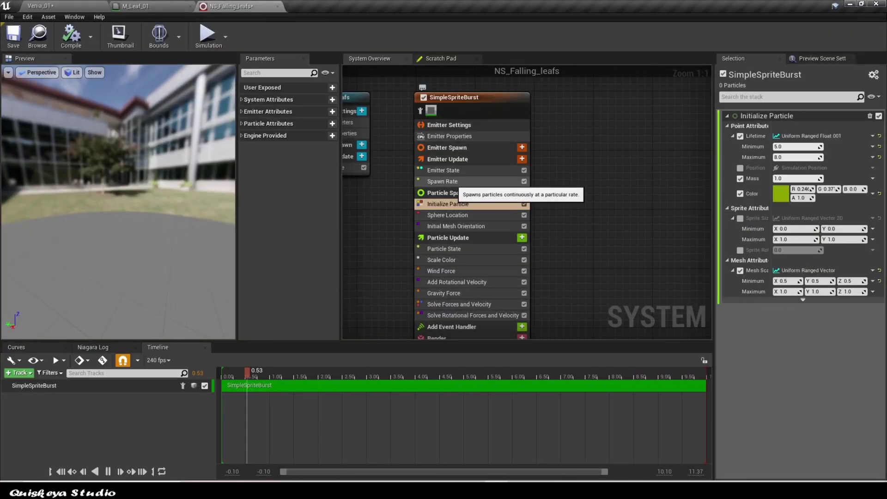
Step: Set the maximum spawn rate to 5 in the Spawn Rate module and save the Niagara system
left_click(442, 181)
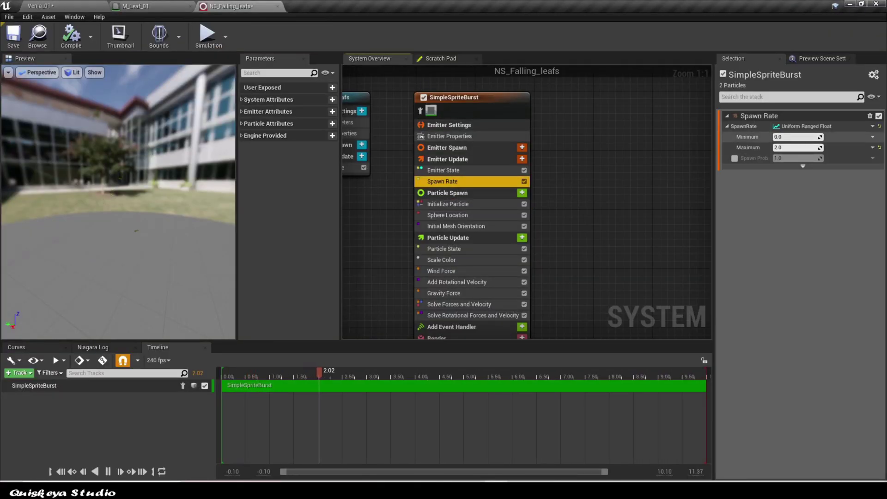
left_click(795, 148)
type("5")
left_click(795, 137)
left_click(14, 36)
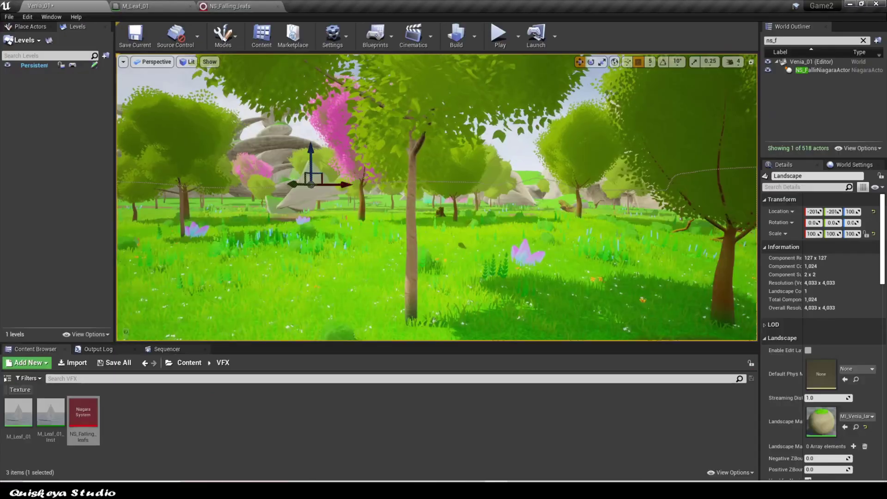
Step: Place a second NS_Falling_leafs instance in the canopy of another tree in the level and view its falling leaves
right_click_drag(437, 198, 476, 202)
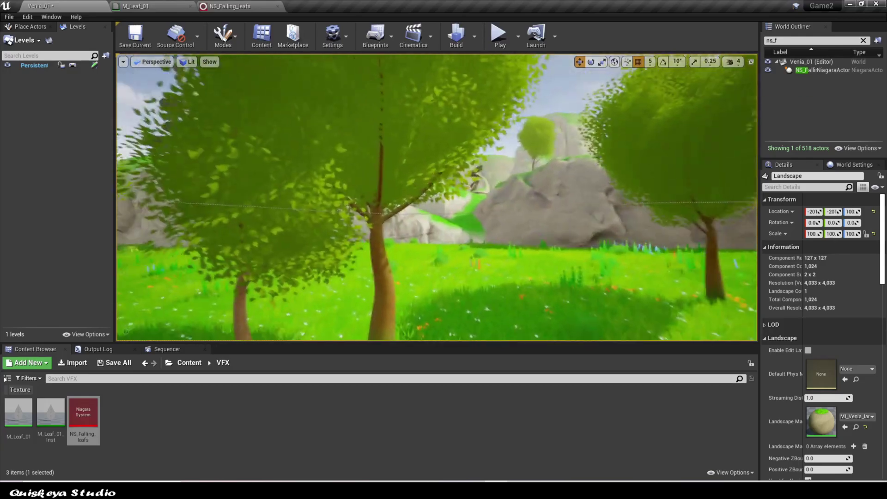
right_click_drag(476, 202, 472, 194)
left_click_drag(86, 415, 417, 114)
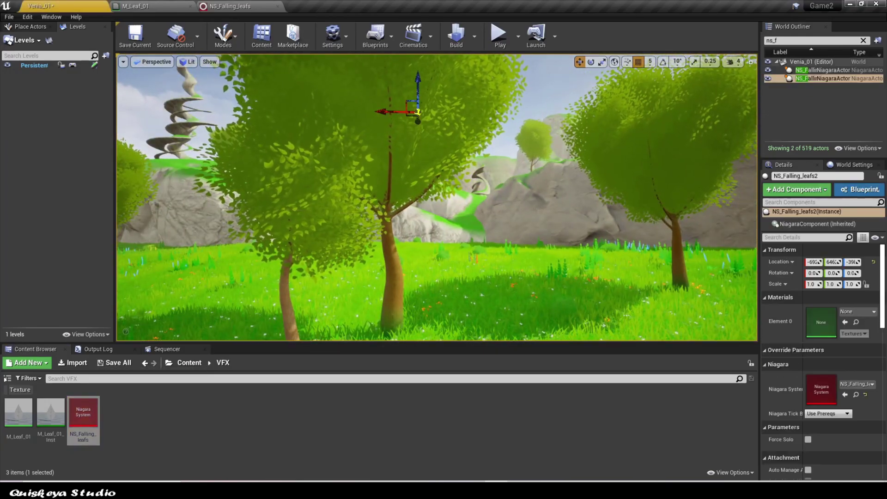
mouse_move(418, 113)
right_mouse_down()
mouse_move(402, 121)
mouse_move(426, 103)
right_mouse_up()
left_click(568, 236)
right_click_drag(569, 235, 527, 270)
right_click_drag(434, 196, 439, 196)
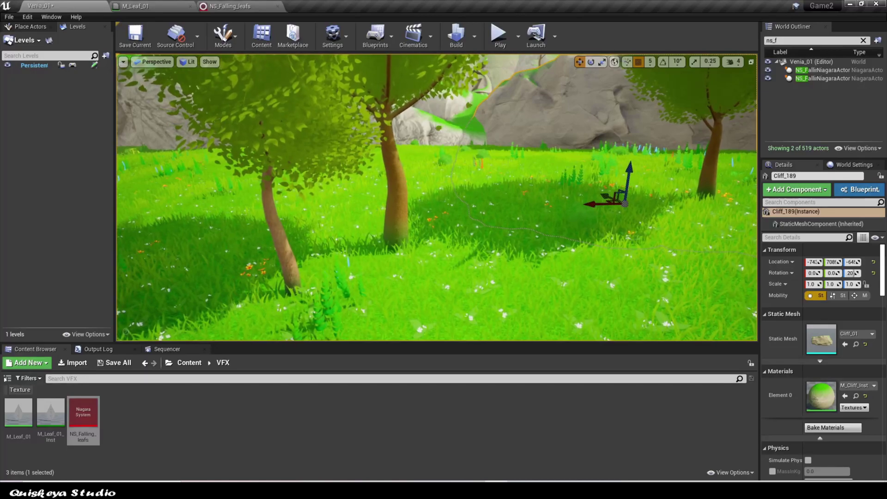
Step: Set the maximum X wind speed of the Wind Force module in NS_Falling_leafs to 300.0
left_click(226, 6)
left_click(444, 271)
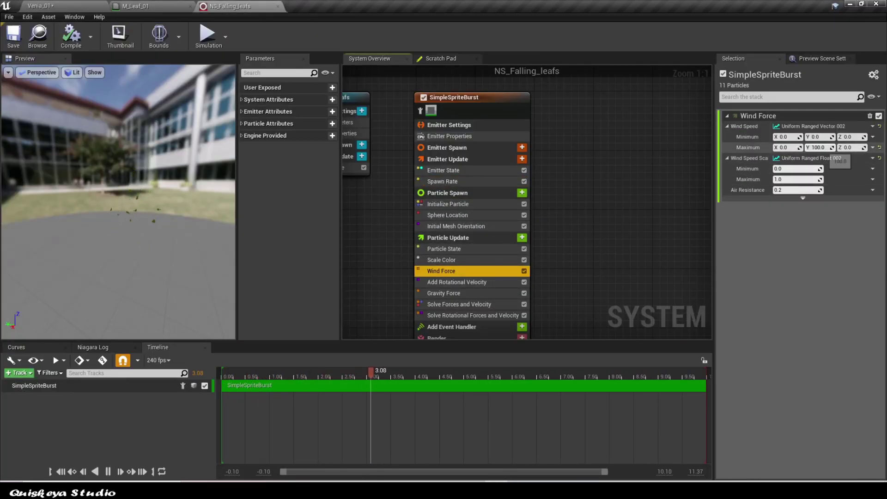
left_click(789, 147)
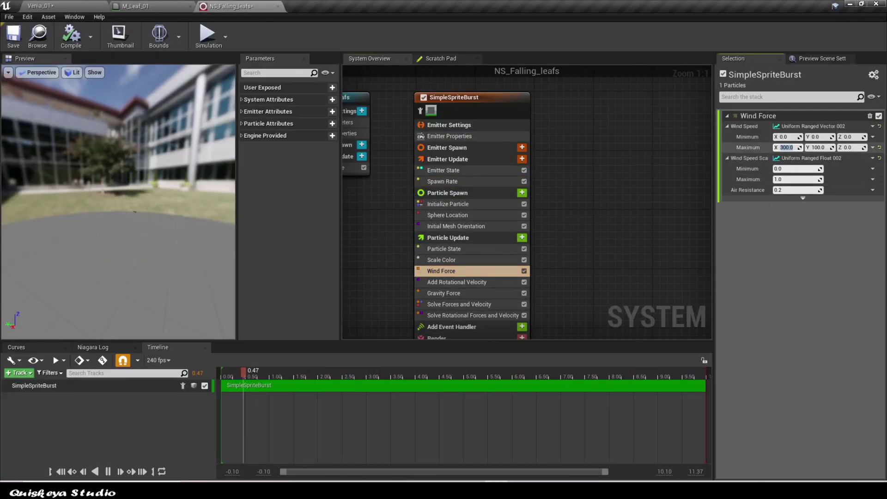